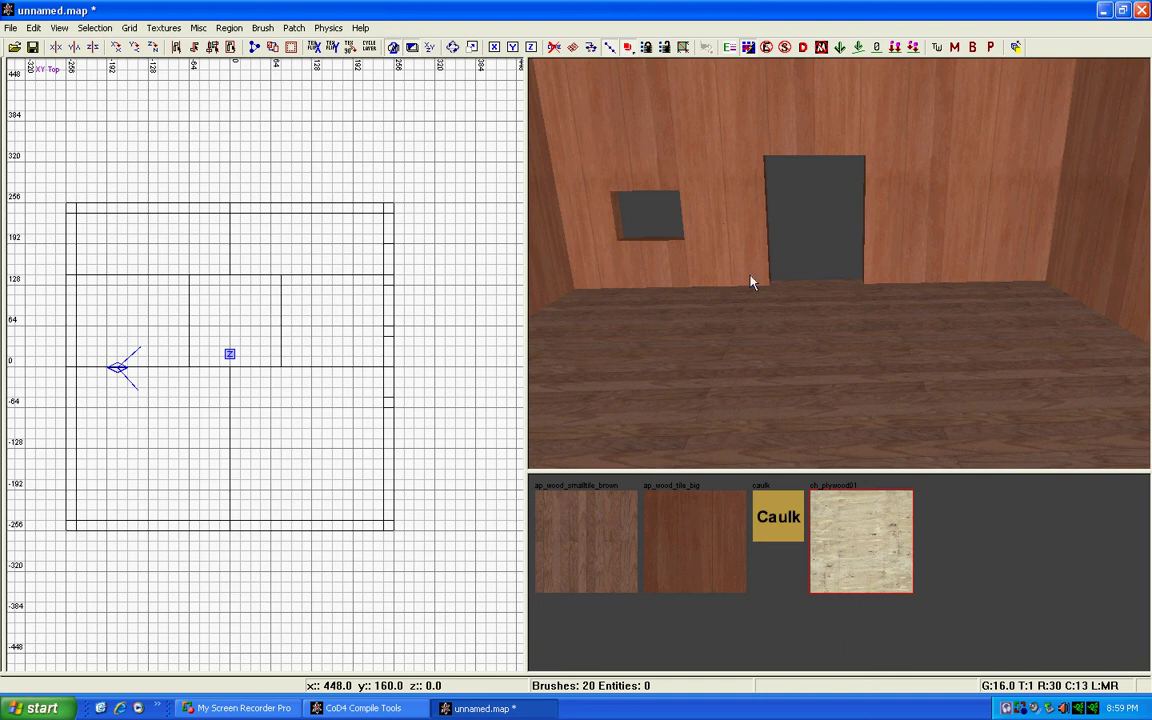
Step: Draw plywood slabs along the room's east and south sides
{"action": "right_click", "coordinate": [828, 297]}
{"action": "key", "text": "Down"}
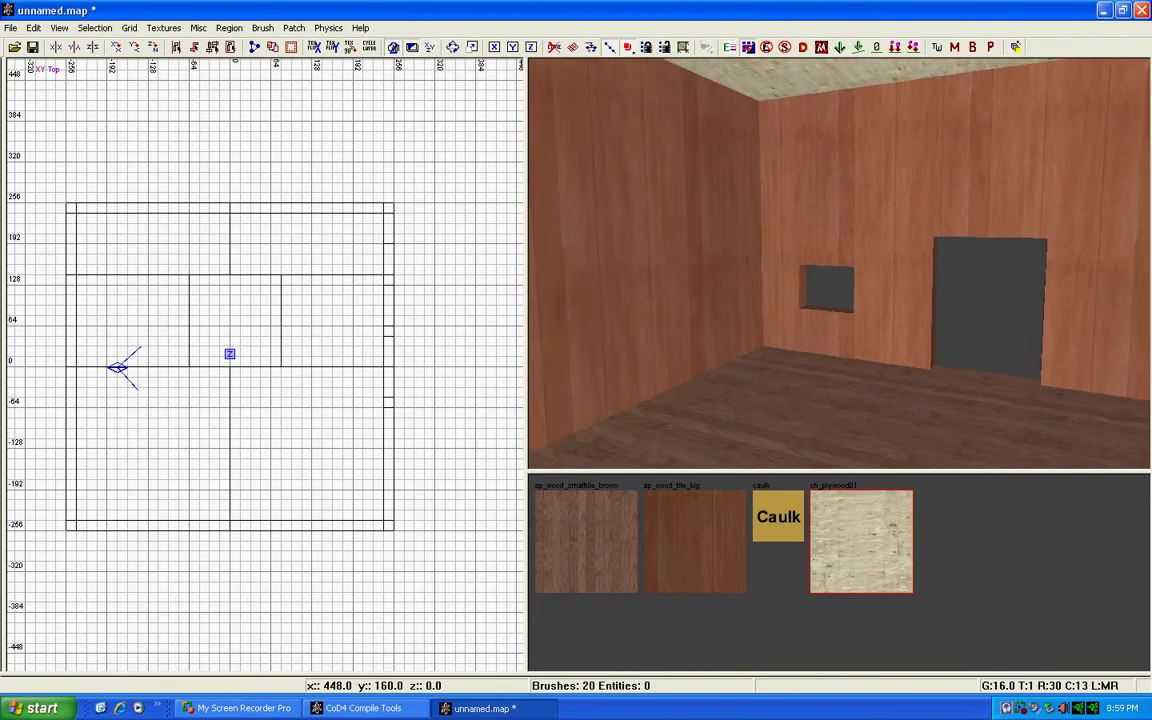
{"action": "key", "text": "Up"}
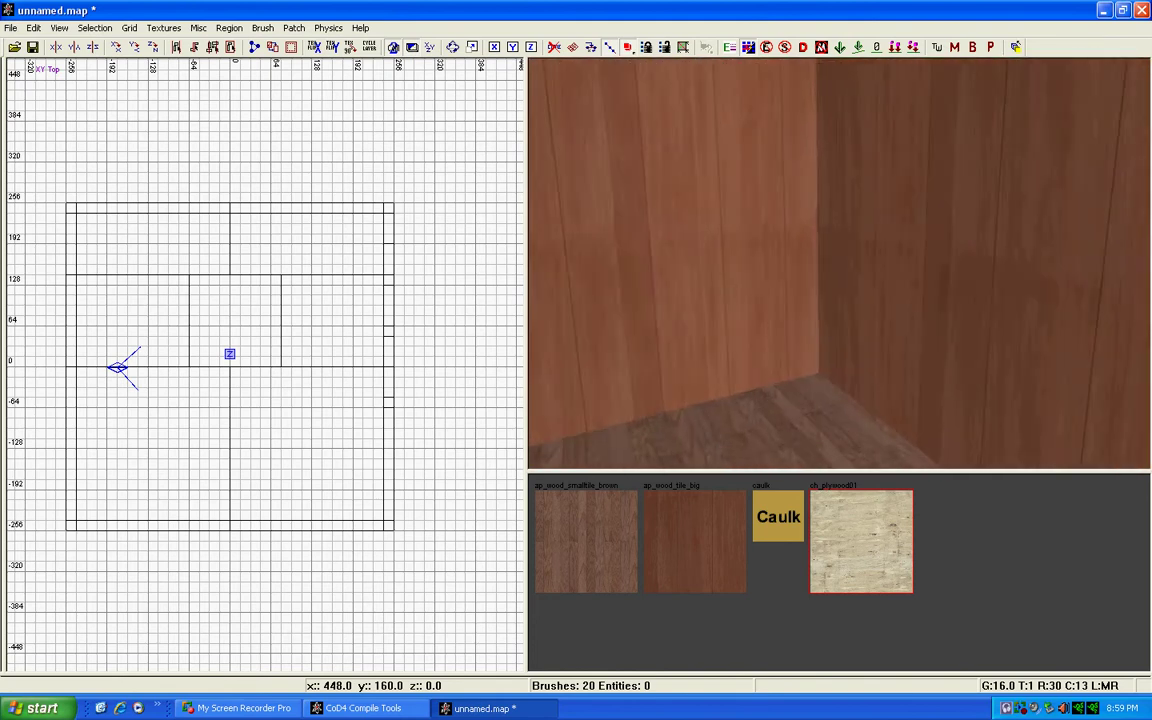
{"action": "key", "text": "Down"}
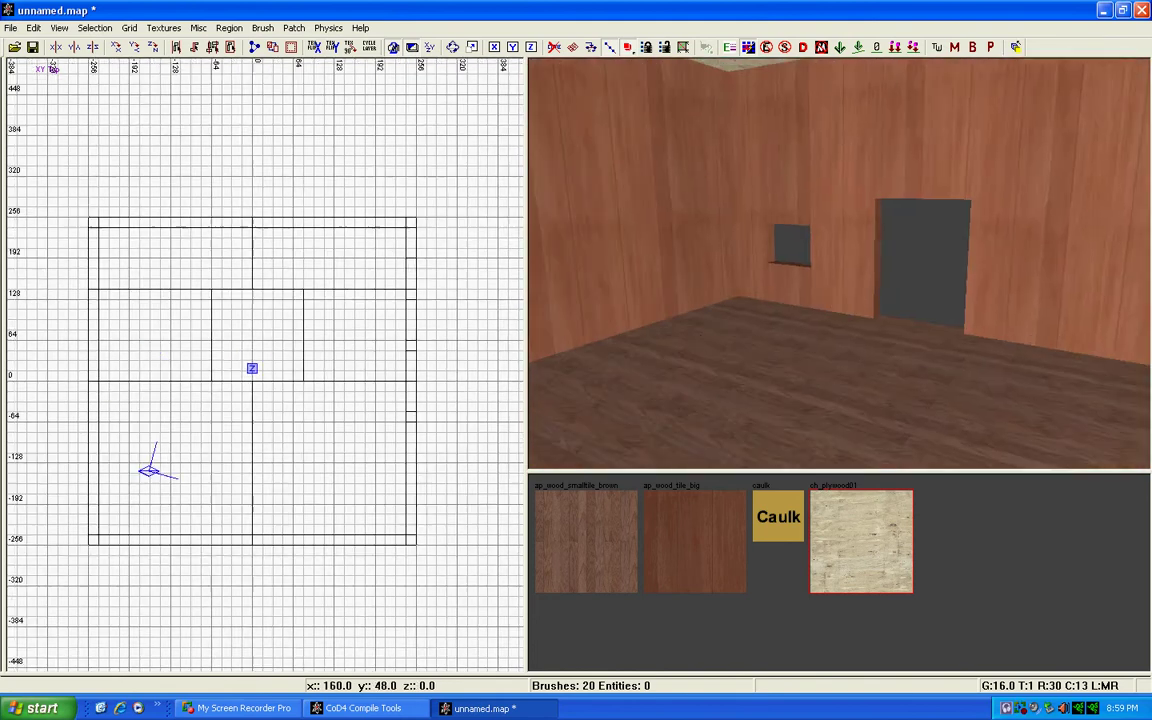
{"action": "left_click", "coordinate": [760, 397], "text": "shift"}
{"action": "right_click_drag", "start_coordinate": [381, 370], "coordinate": [378, 370]}
{"action": "key", "text": "Escape"}
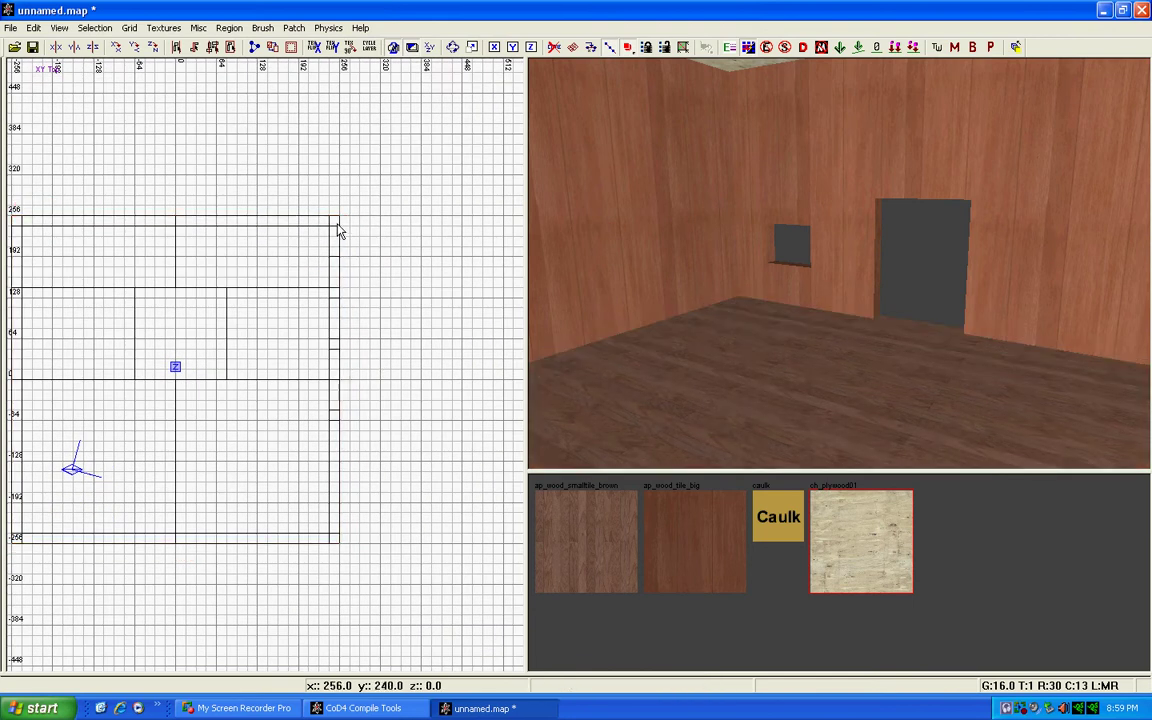
{"action": "left_click_drag", "start_coordinate": [388, 290], "coordinate": [430, 503]}
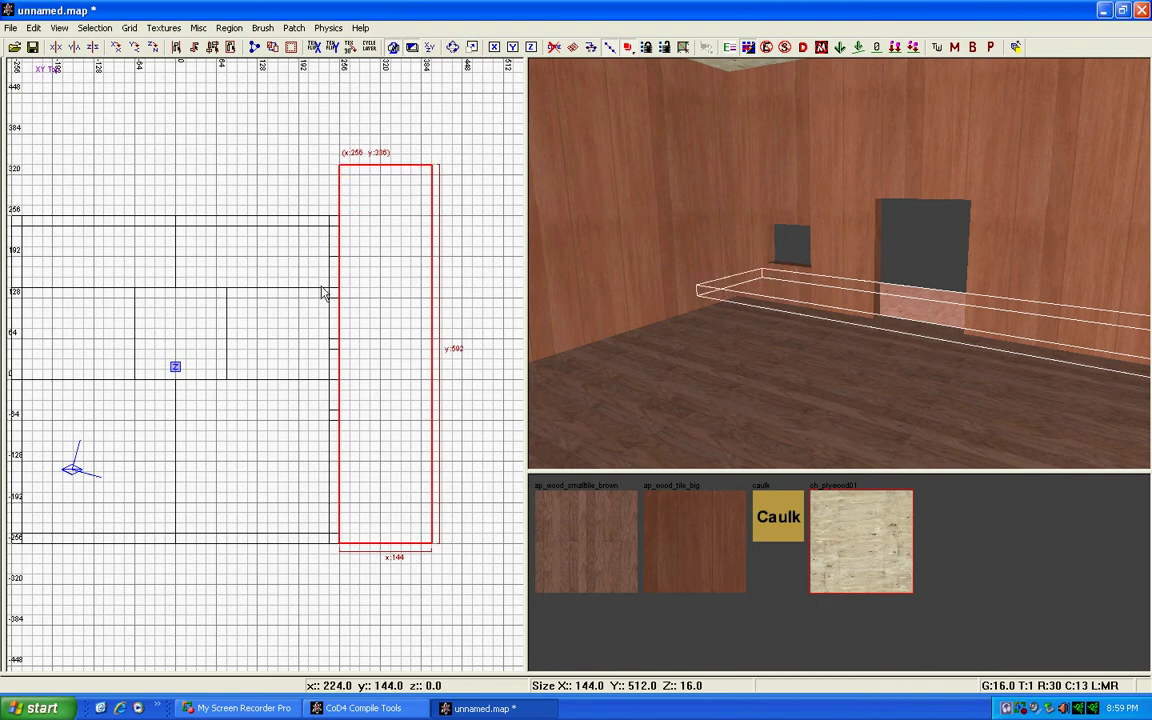
{"action": "right_click_drag", "start_coordinate": [322, 292], "coordinate": [378, 240]}
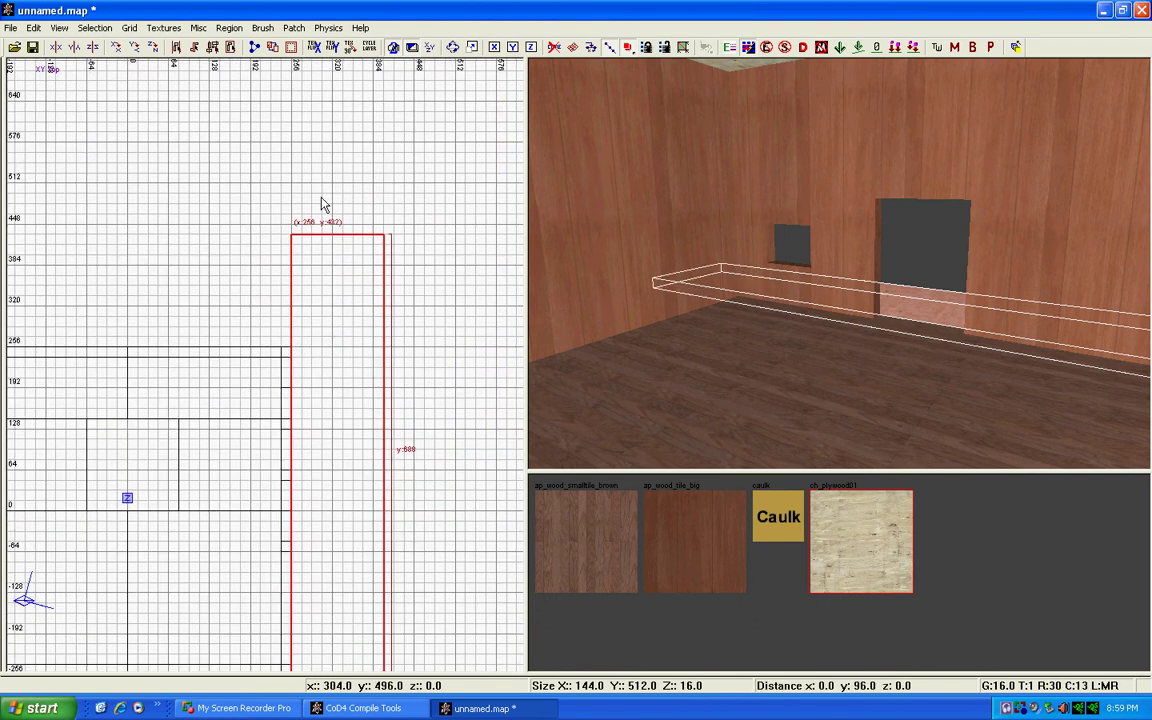
{"action": "right_click_drag", "start_coordinate": [348, 357], "coordinate": [325, 432]}
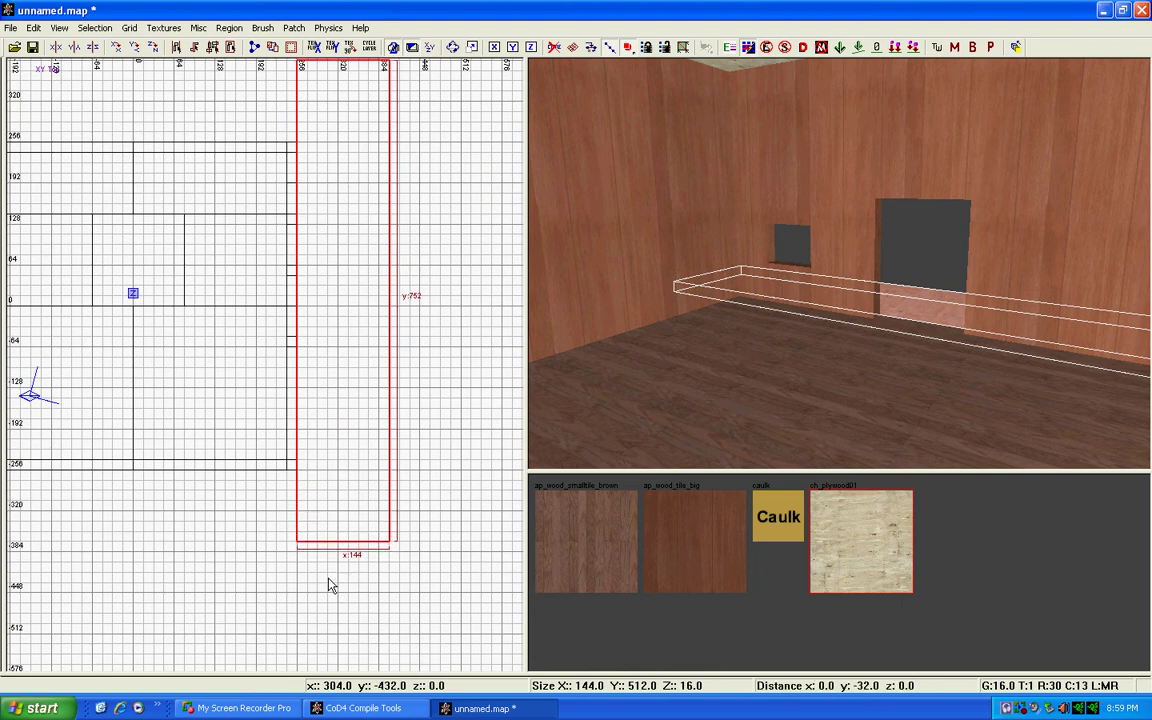
{"action": "mouse_move", "coordinate": [327, 586]}
{"action": "right_mouse_down"}
{"action": "mouse_move", "coordinate": [321, 560]}
{"action": "mouse_move", "coordinate": [418, 512]}
{"action": "right_mouse_up"}
{"action": "key", "text": "Escape"}
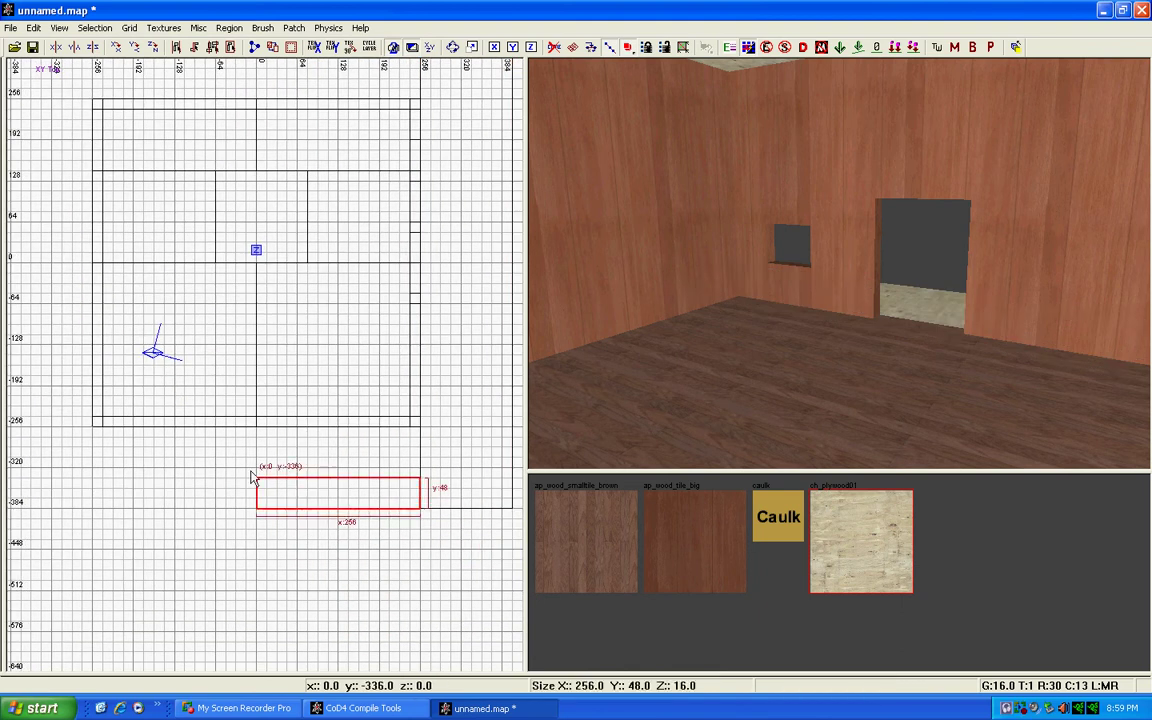
Step: Add plywood slabs along the west and north sides, stretching the north slab to meet the east one
{"action": "right_click_drag", "start_coordinate": [208, 422], "coordinate": [184, 478]}
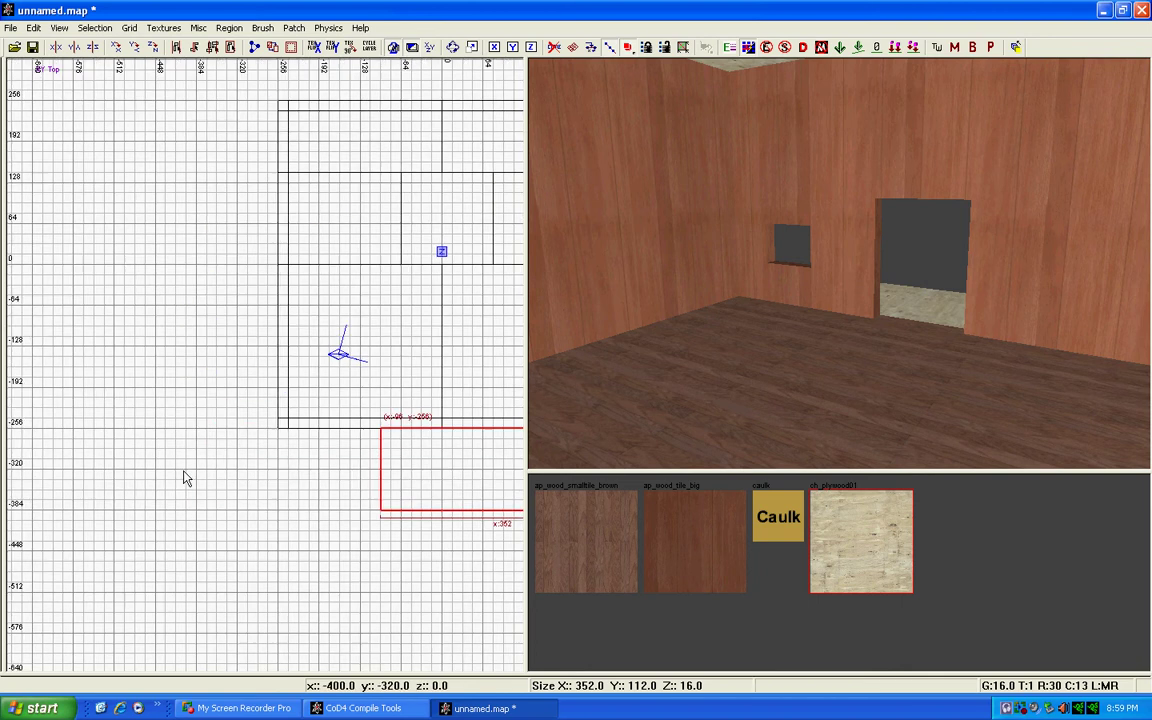
{"action": "key", "text": "Escape"}
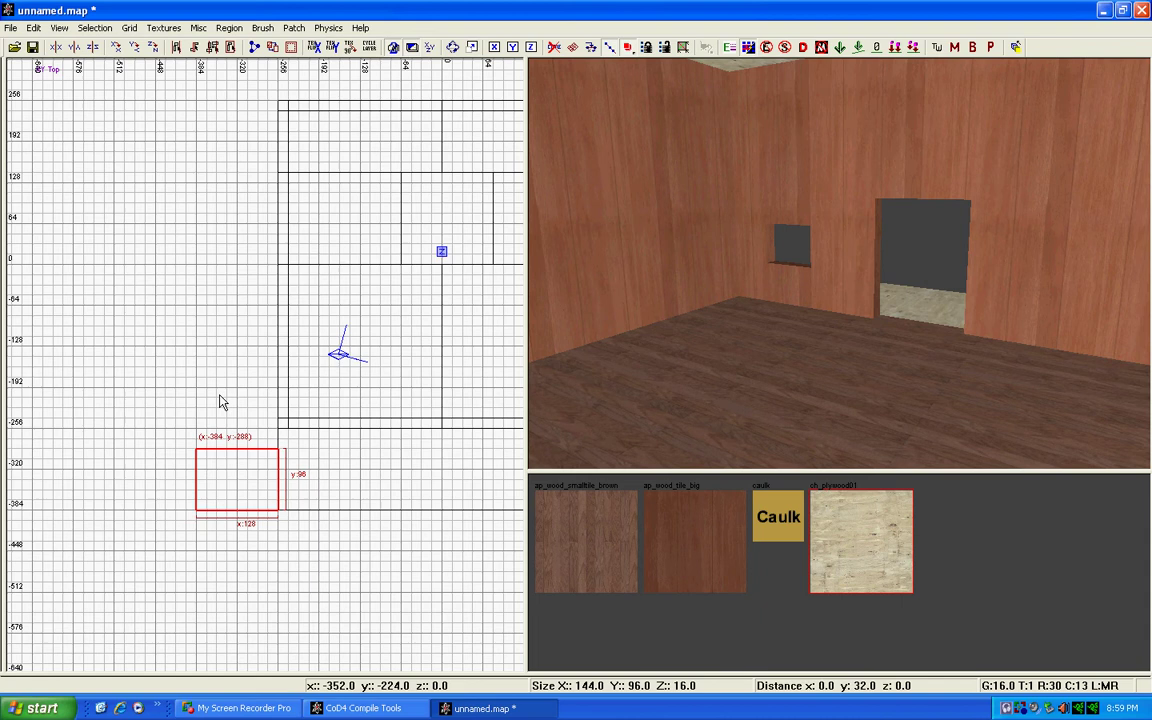
{"action": "left_click_drag", "start_coordinate": [222, 402], "coordinate": [202, 321]}
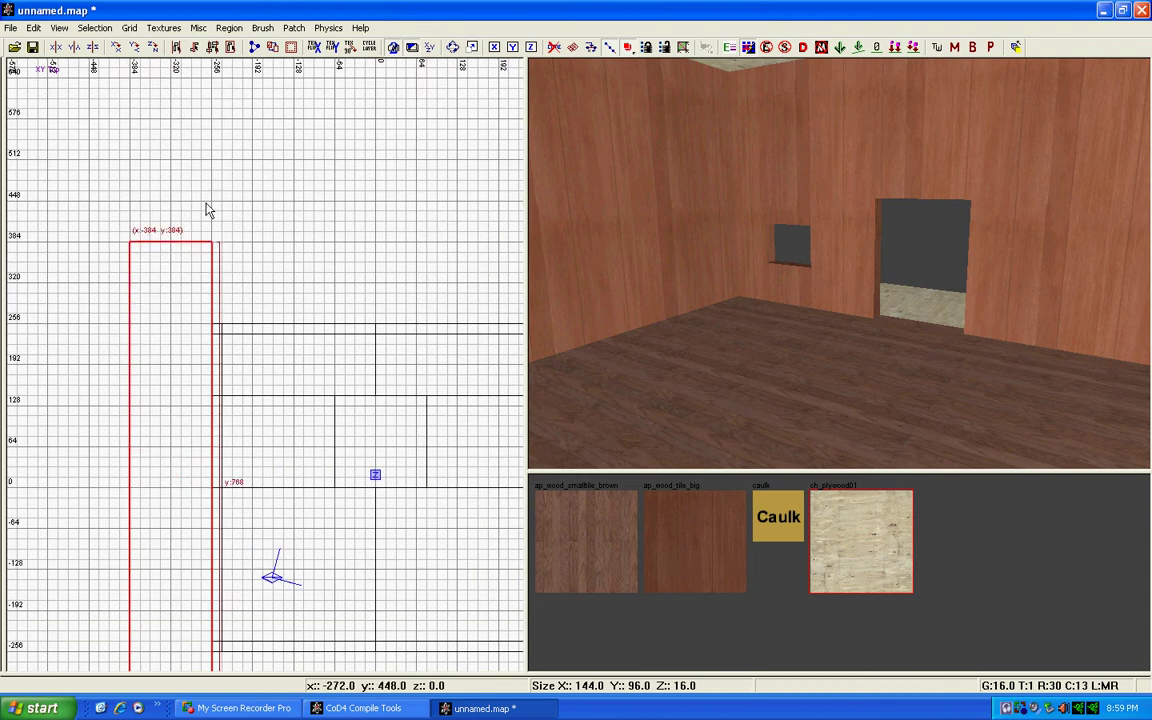
{"action": "key", "text": "Escape"}
{"action": "right_click_drag", "start_coordinate": [173, 287], "coordinate": [267, 303]}
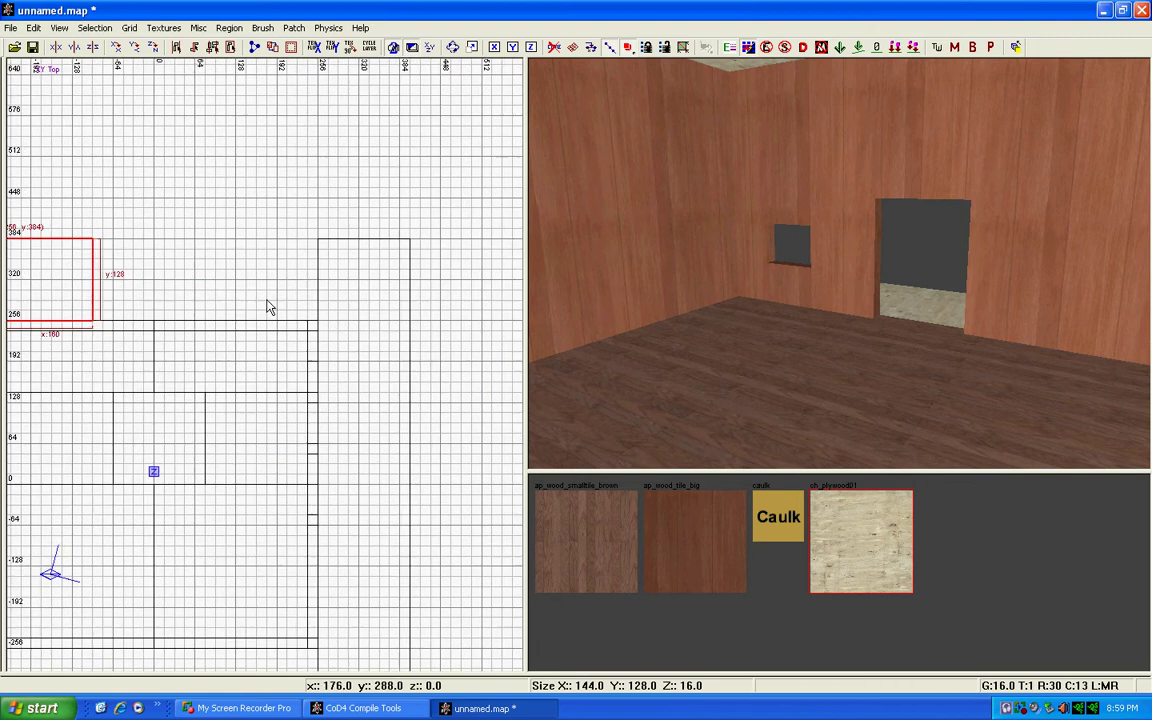
{"action": "left_click_drag", "start_coordinate": [141, 252], "coordinate": [298, 298]}
{"action": "key", "text": "Escape"}
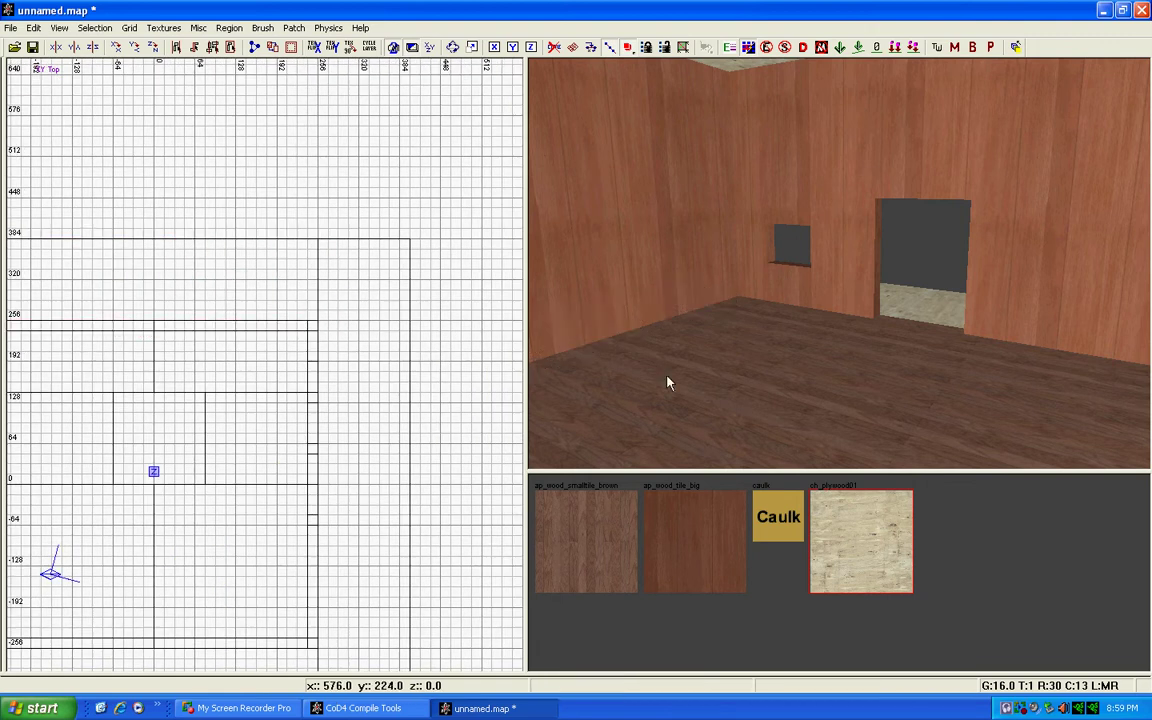
Step: Fly the 3D camera back and up to view the whole house and its roof opening
{"action": "right_click", "coordinate": [666, 380]}
{"action": "key", "text": "Up"}
{"action": "key", "text": "Down"}
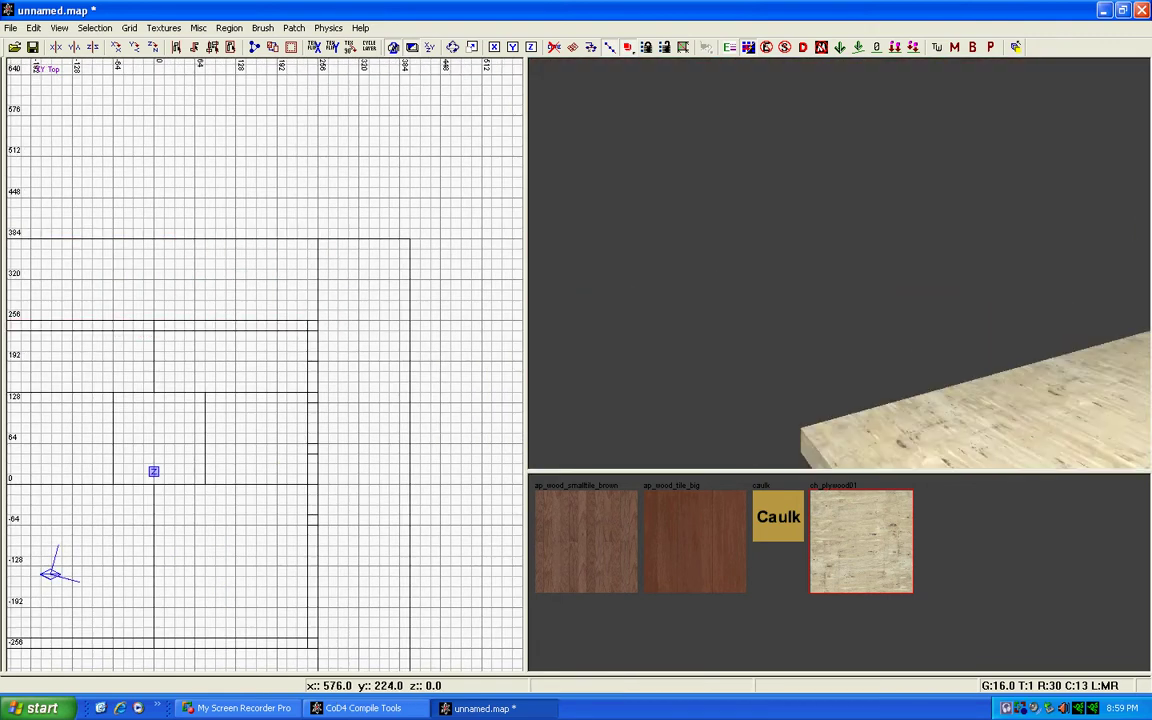
{"action": "right_click", "coordinate": [675, 383]}
{"action": "key", "text": "Down"}
{"action": "key", "text": "d"}
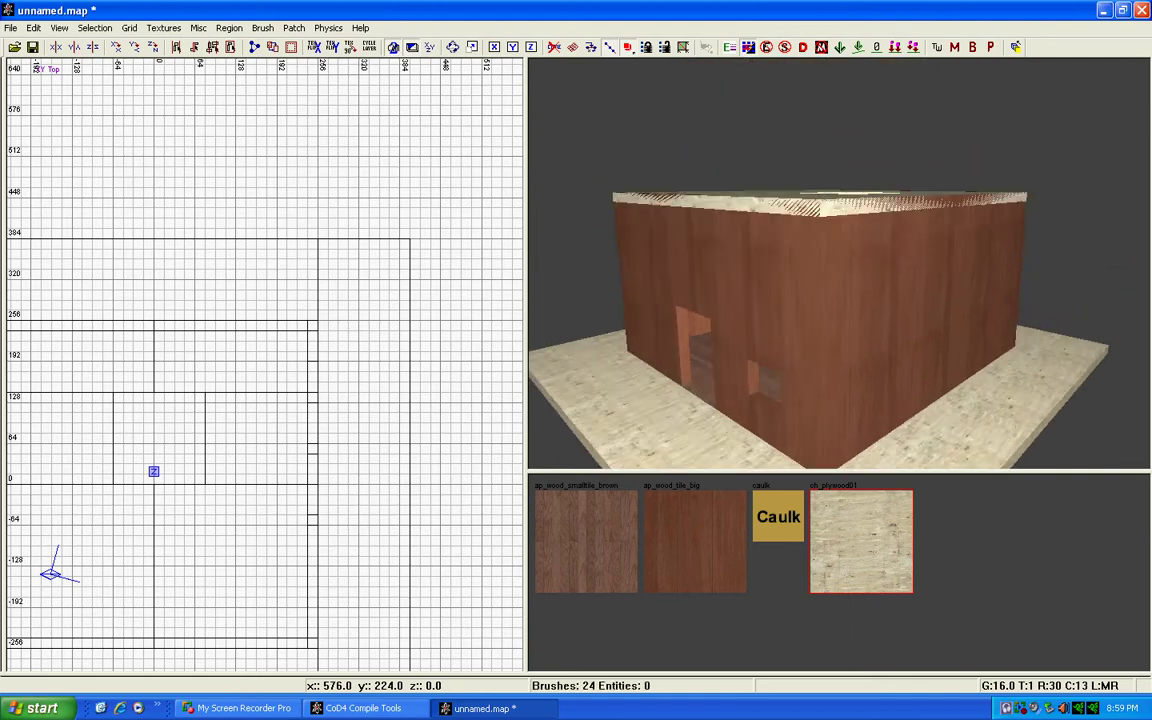
{"action": "key", "text": "z"}
{"action": "key", "text": "c"}
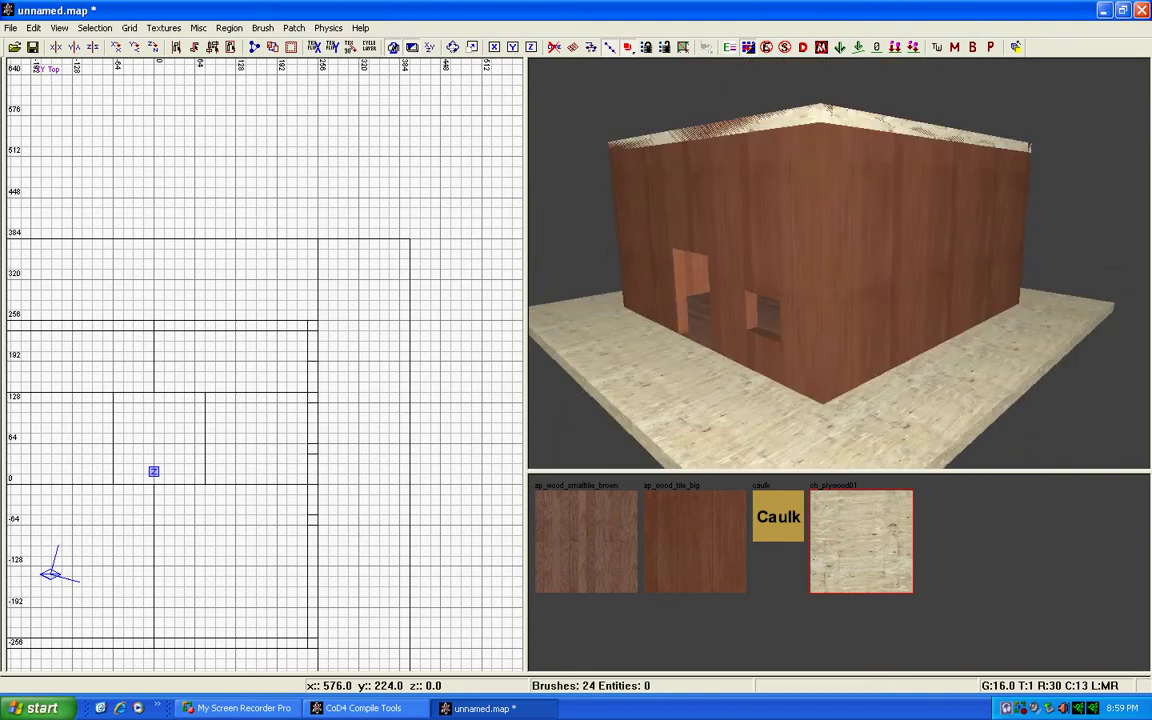
{"action": "key", "text": "Up"}
Step: Select the plywood floor slabs and circle the camera around the house and roof
{"action": "left_click", "coordinate": [598, 330], "text": "shift"}
{"action": "right_click", "coordinate": [867, 334]}
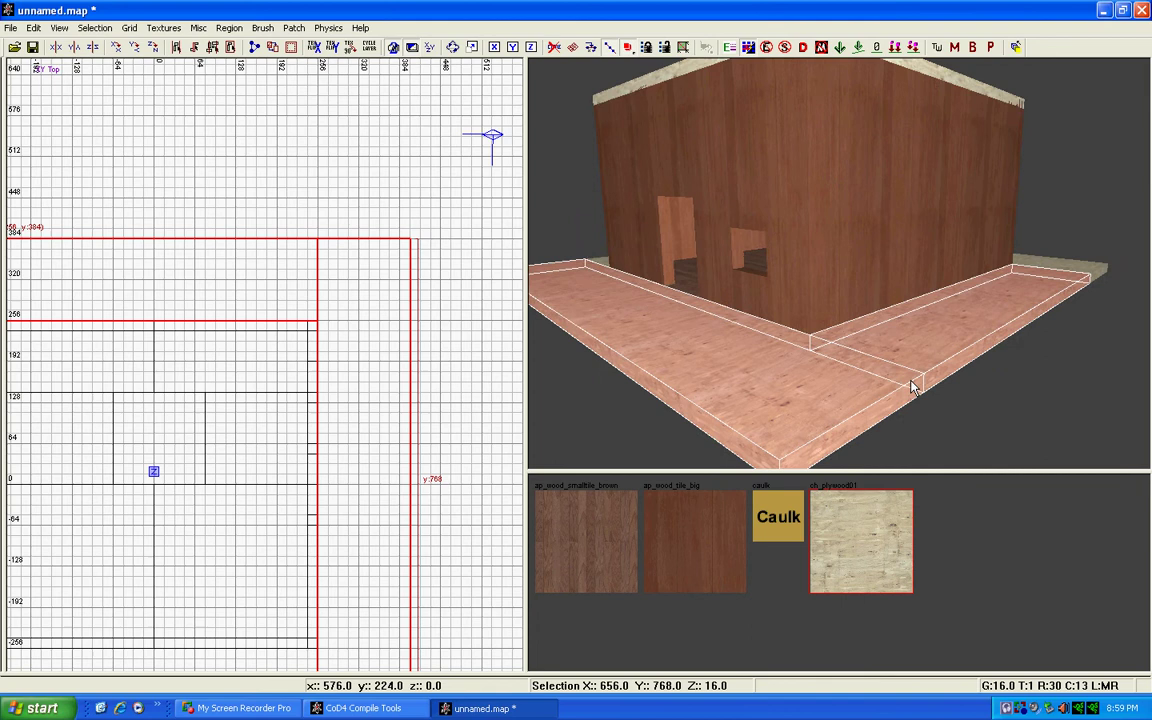
{"action": "key", "text": "c"}
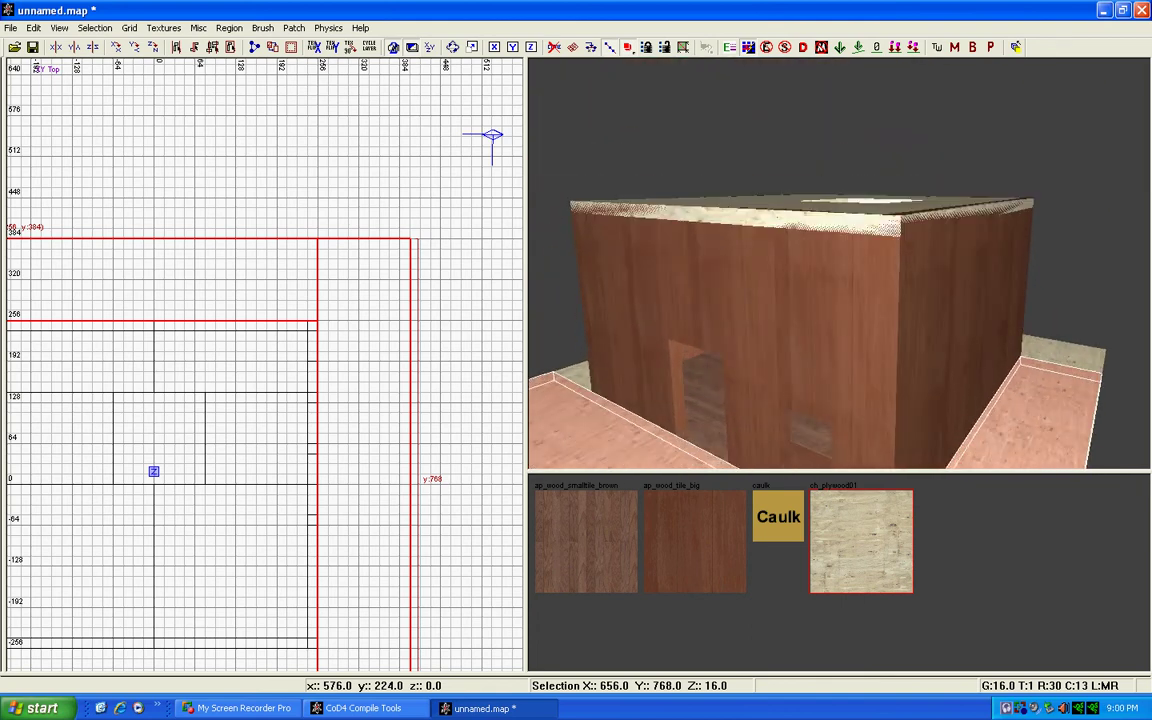
{"action": "key", "text": "d"}
{"action": "key", "text": "d"}
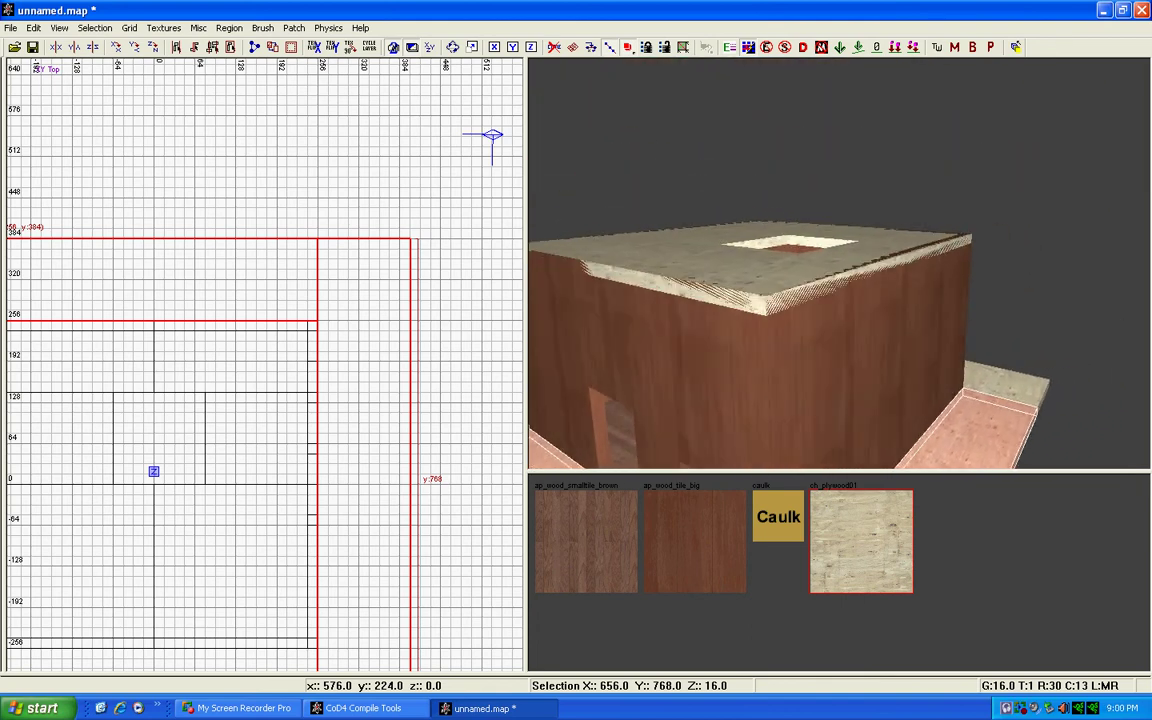
{"action": "key", "text": "c"}
{"action": "key", "text": "d"}
{"action": "key", "text": "d"}
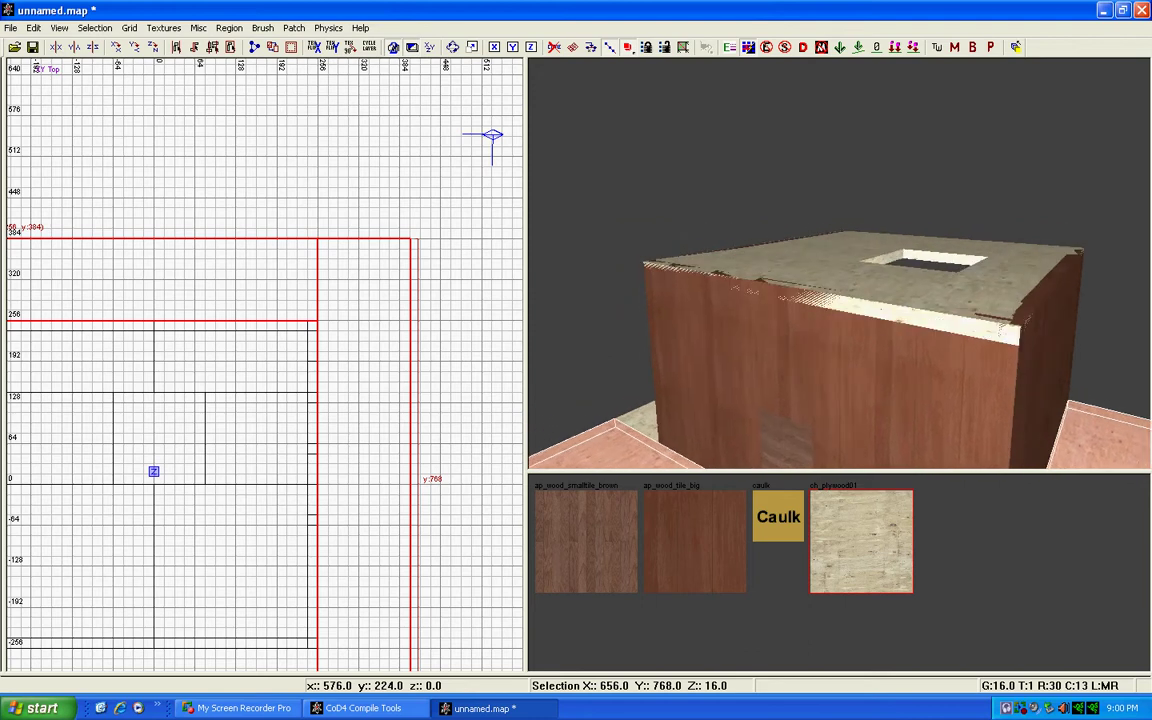
{"action": "key", "text": "Left"}
{"action": "key", "text": "d"}
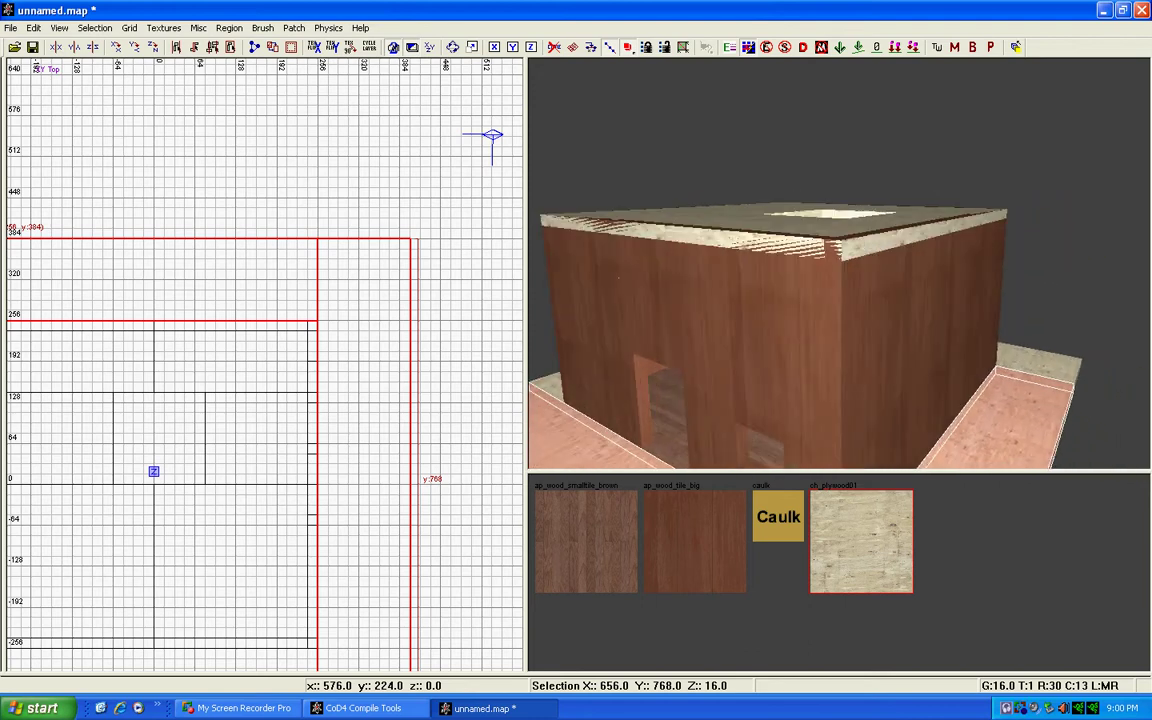
{"action": "key", "text": "Up"}
{"action": "key", "text": "Left"}
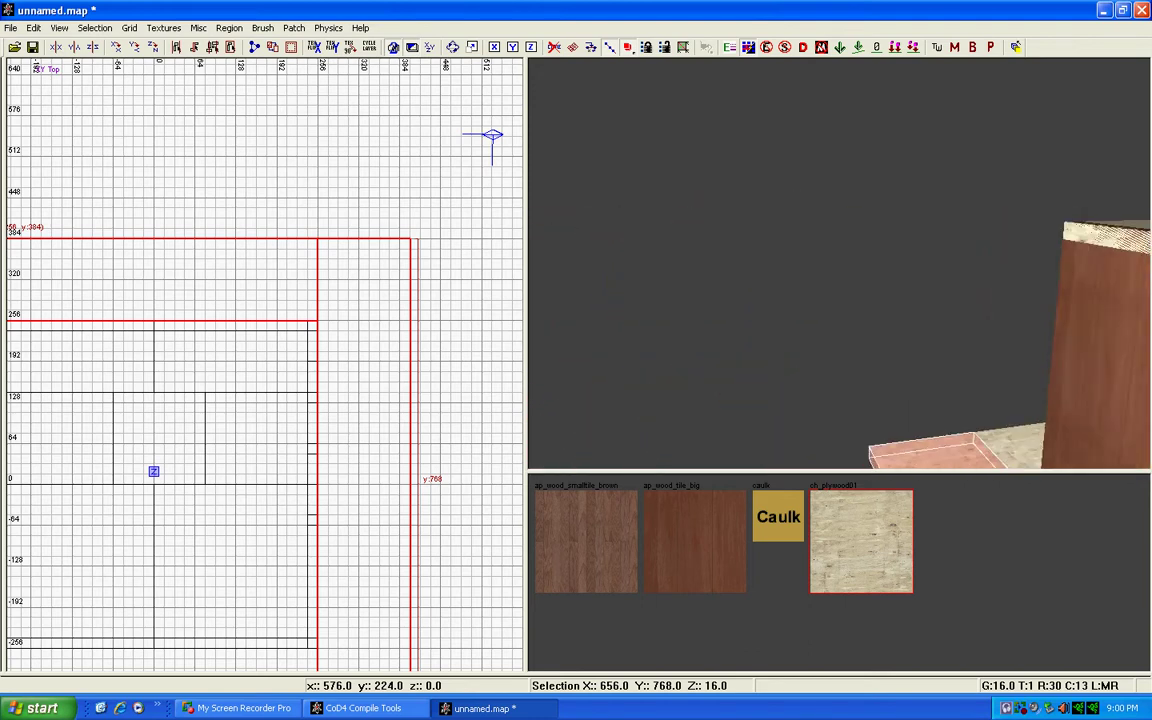
{"action": "key", "text": "Right"}
{"action": "key", "text": "Up"}
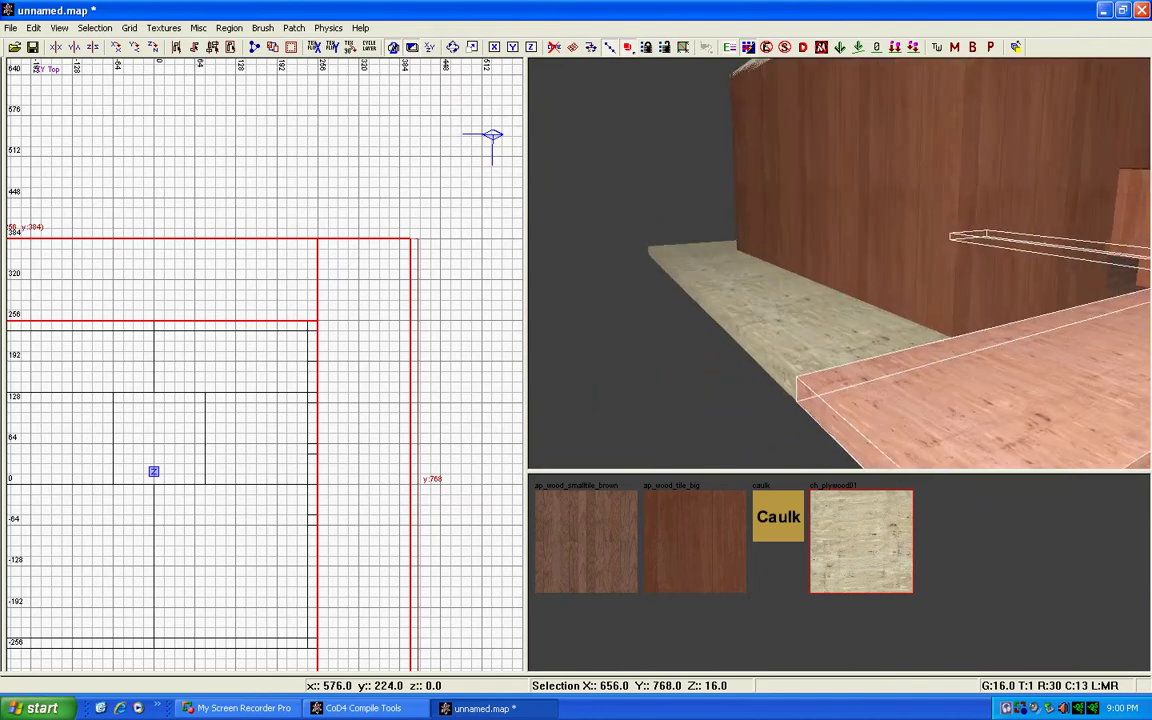
{"action": "key", "text": "Left"}
{"action": "key", "text": "Right"}
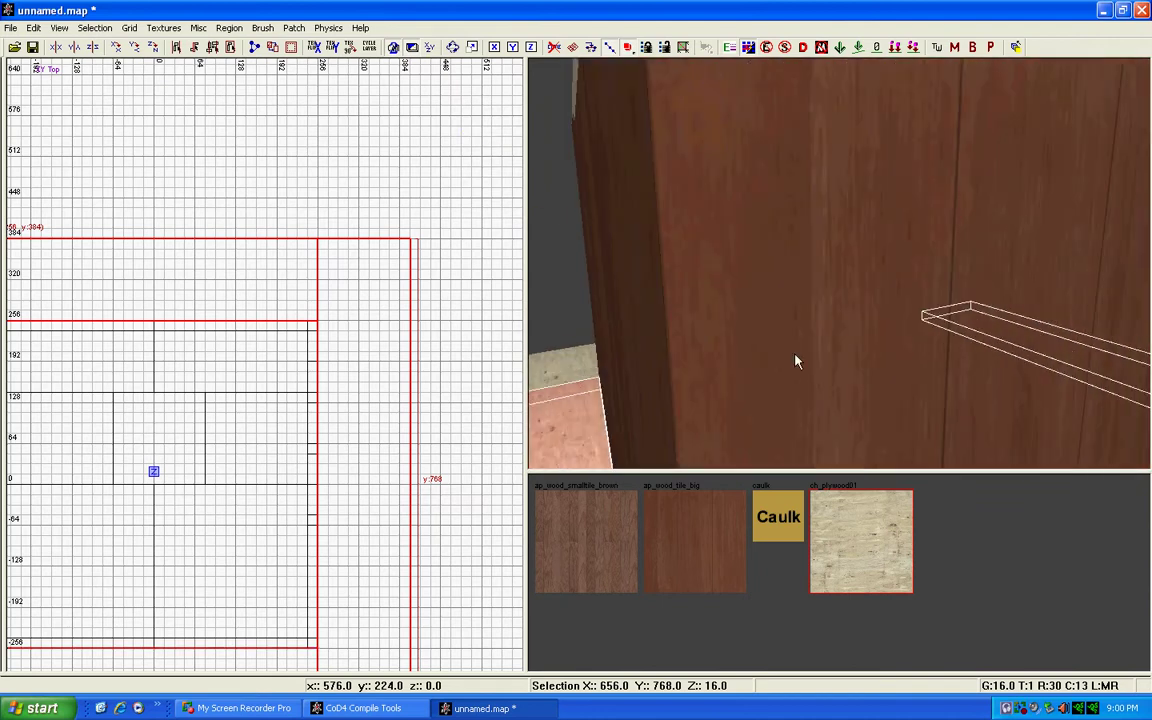
Step: Clear the selection and lower the camera close to the wall
{"action": "key", "text": "Escape"}
{"action": "key", "text": "Down"}
{"action": "key", "text": "d"}
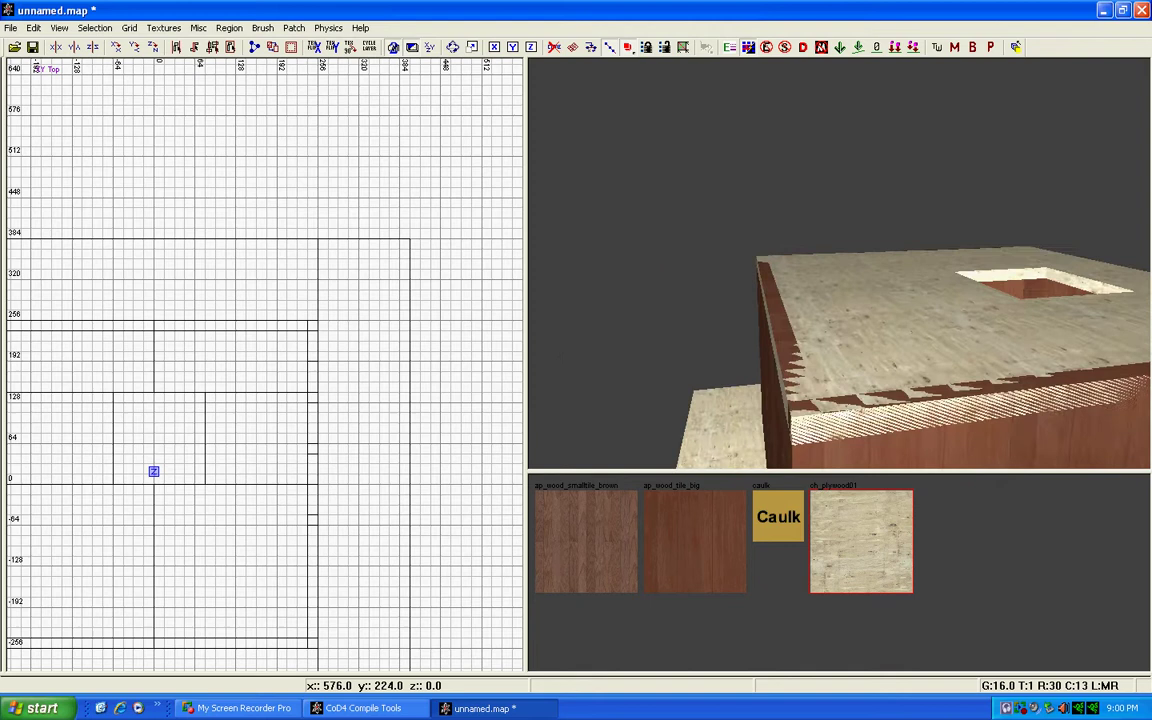
{"action": "key", "text": "c"}
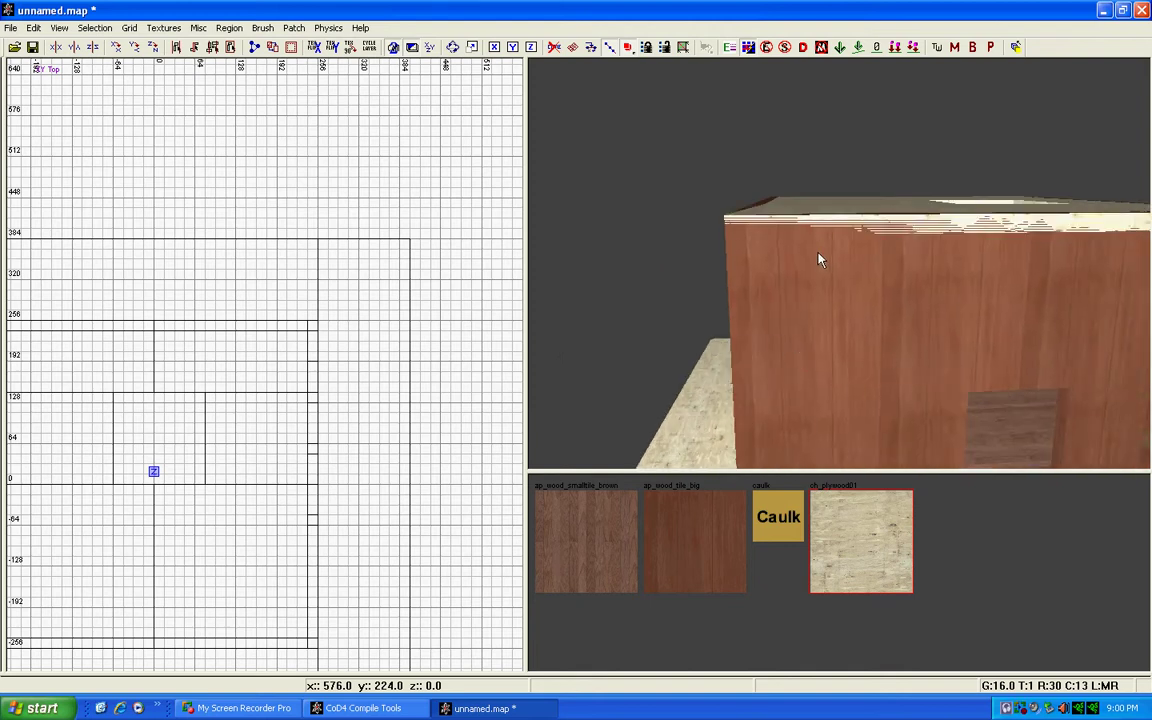
Step: Select the wall's thin top edge and apply ap_wood_tile_big to it
{"action": "left_click", "coordinate": [822, 259], "text": "ctrl+shift"}
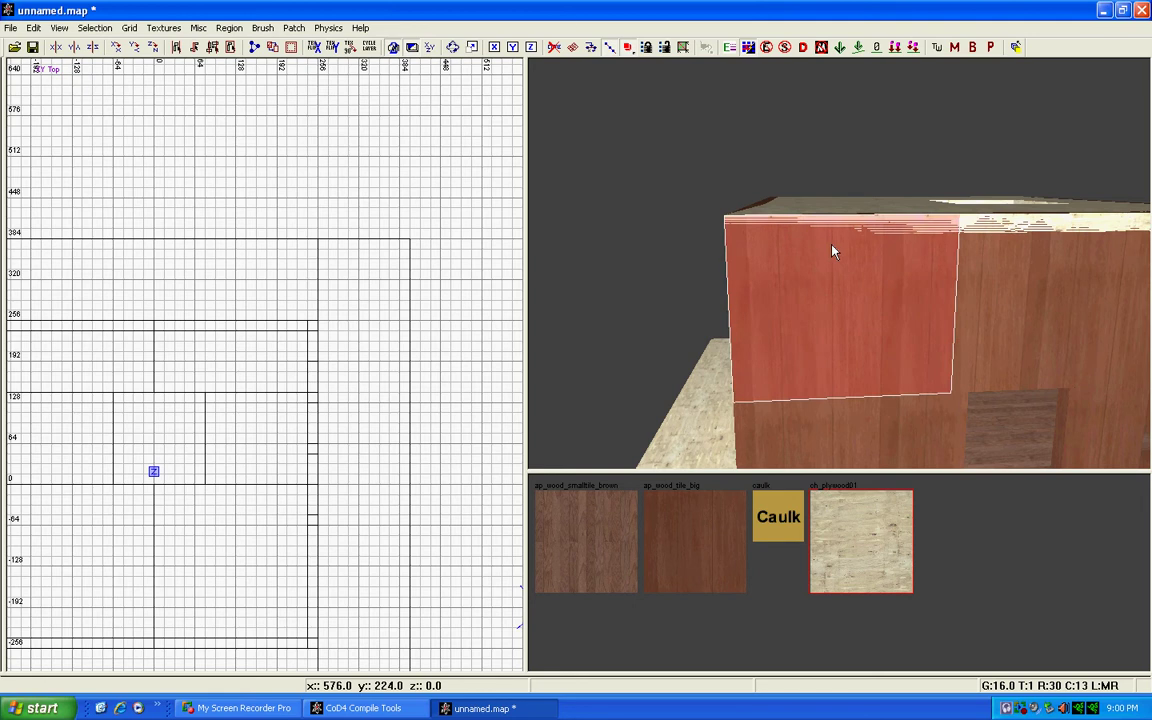
{"action": "left_click", "coordinate": [832, 251], "text": "ctrl+shift"}
{"action": "left_click", "coordinate": [830, 230], "text": "ctrl+shift"}
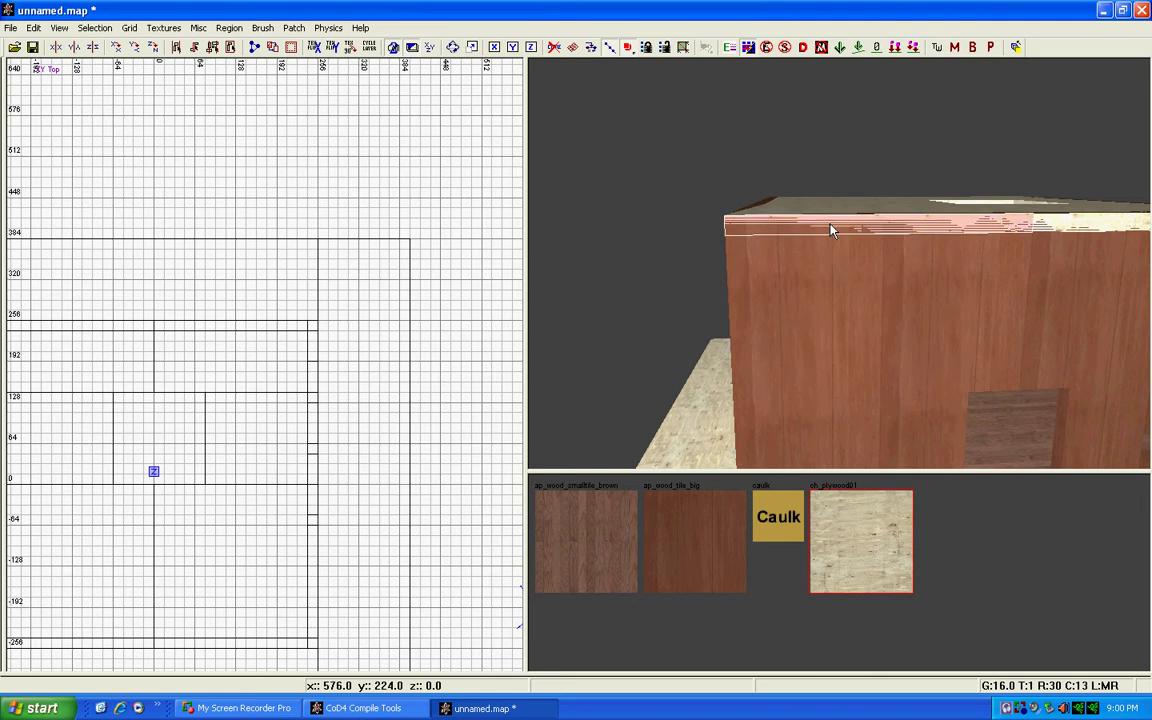
{"action": "right_click_drag", "start_coordinate": [830, 230], "coordinate": [850, 240]}
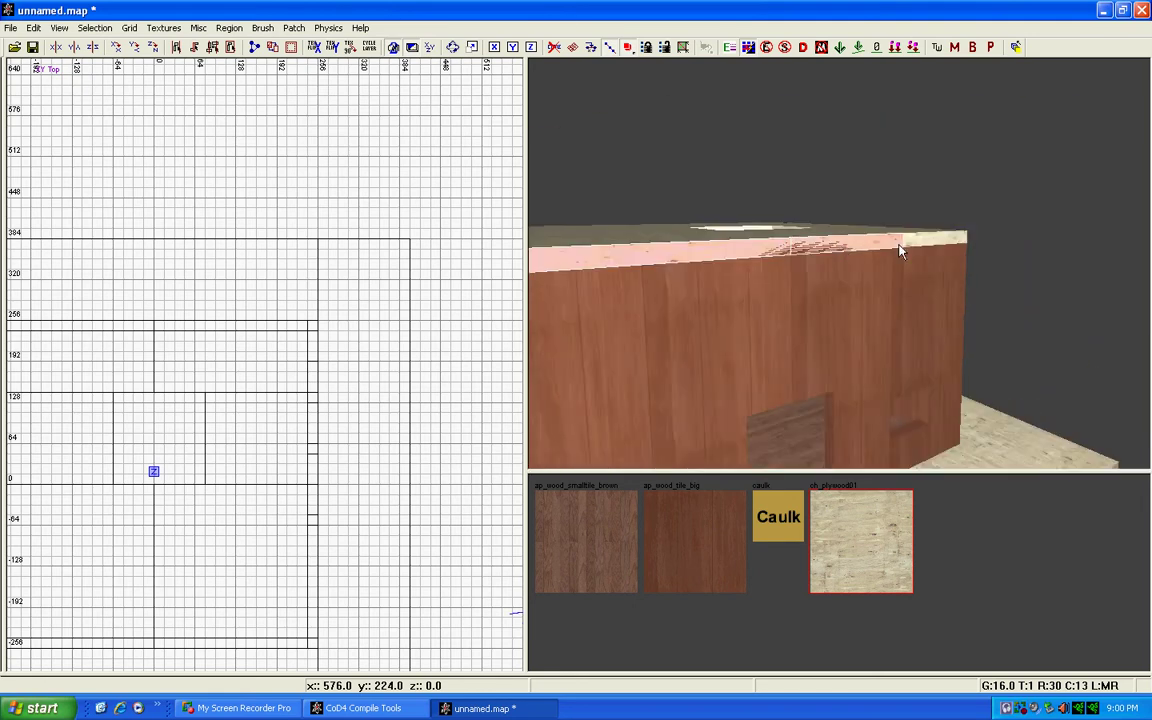
{"action": "left_click", "coordinate": [676, 561]}
{"action": "right_click_drag", "start_coordinate": [766, 363], "coordinate": [718, 321]}
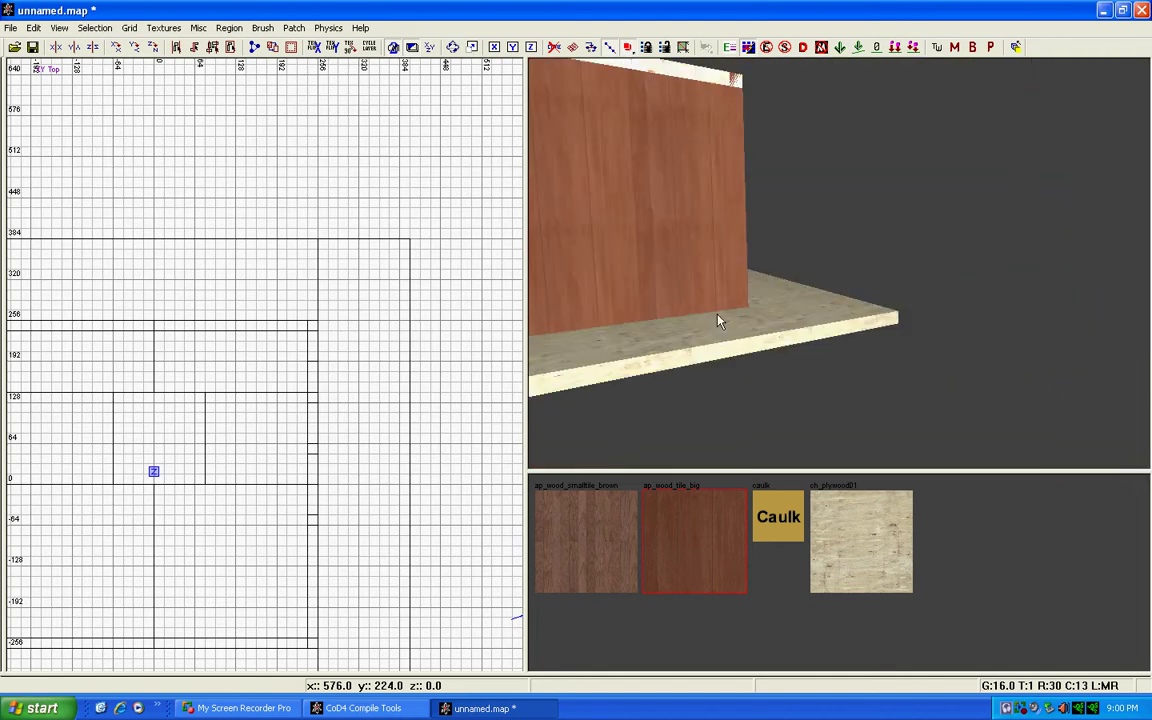
Step: Lengthen the front floor slab and the neighbouring plywood strip far past the shack
{"action": "left_click", "coordinate": [718, 321], "text": "shift"}
{"action": "scroll", "coordinate": [309, 321], "scroll_direction": "down", "scroll_amount": 2}
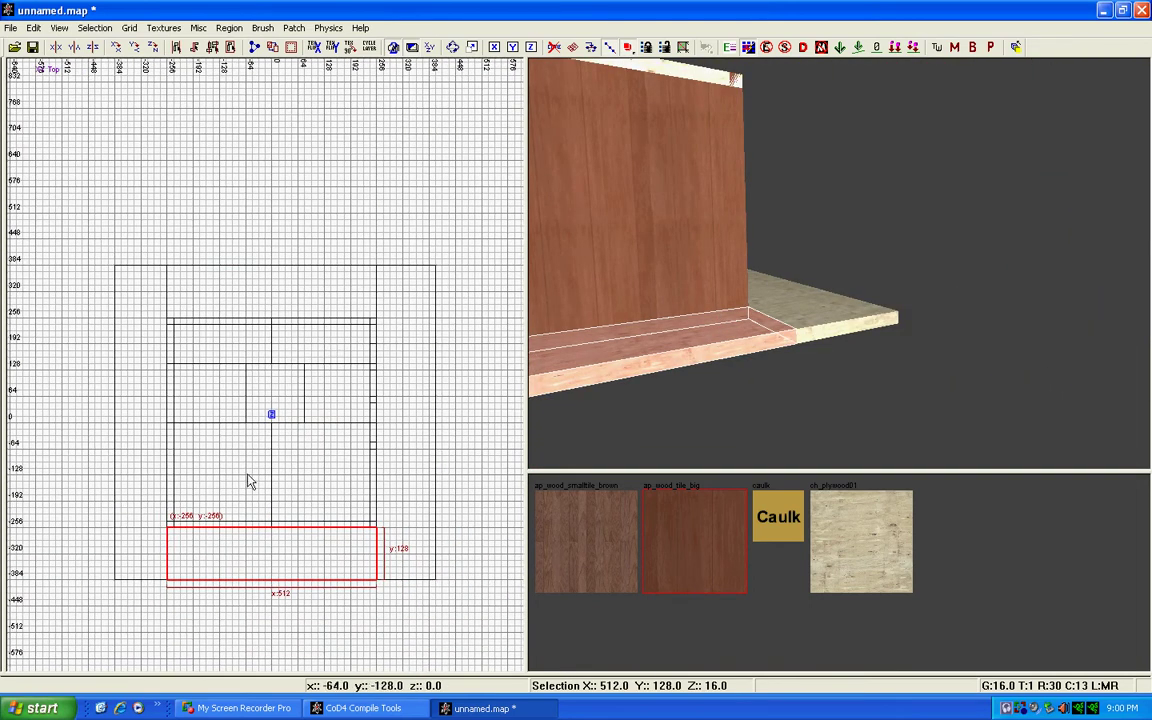
{"action": "scroll", "coordinate": [249, 490], "scroll_direction": "down", "scroll_amount": 3}
{"action": "left_click_drag", "start_coordinate": [247, 501], "coordinate": [267, 568]}
{"action": "scroll", "coordinate": [269, 550], "scroll_direction": "down", "scroll_amount": 1}
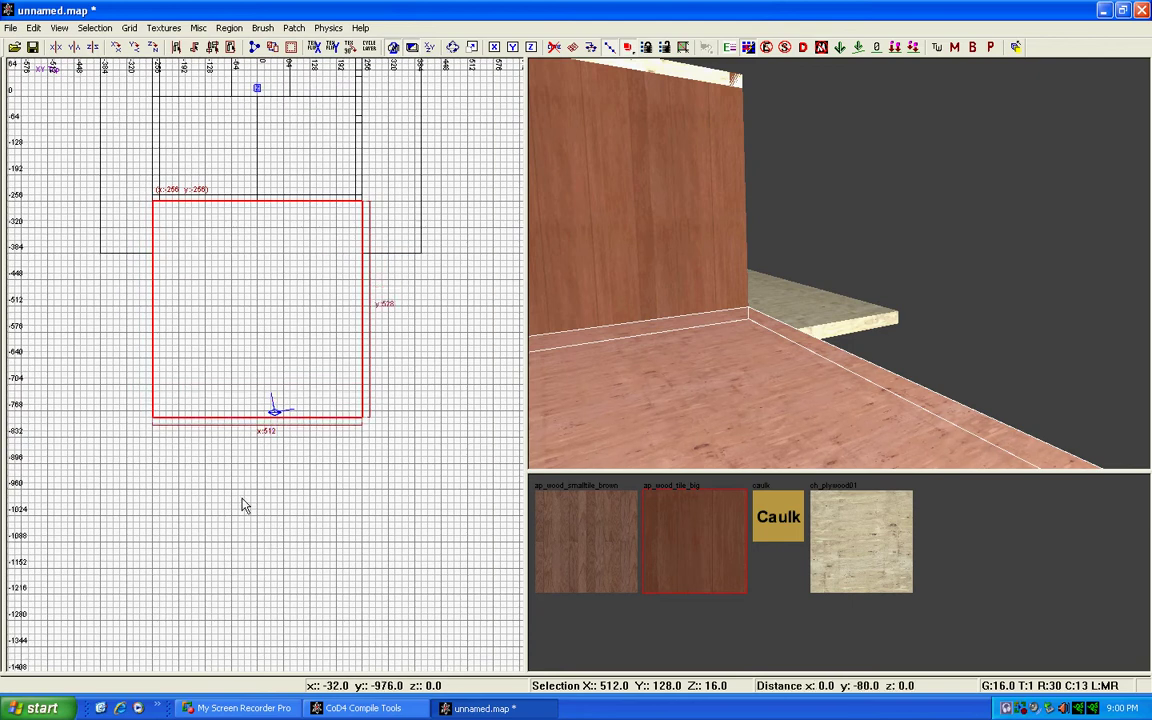
{"action": "key", "text": "Escape"}
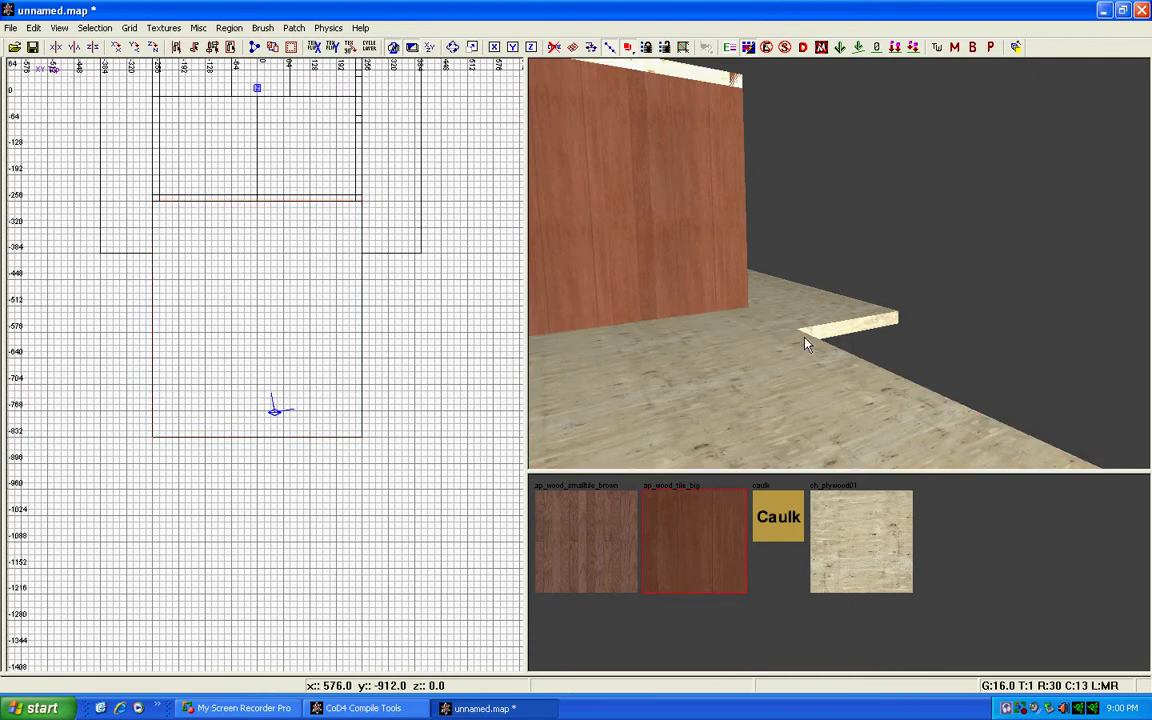
{"action": "left_click", "coordinate": [805, 330], "text": "shift"}
{"action": "left_click_drag", "start_coordinate": [386, 336], "coordinate": [389, 481]}
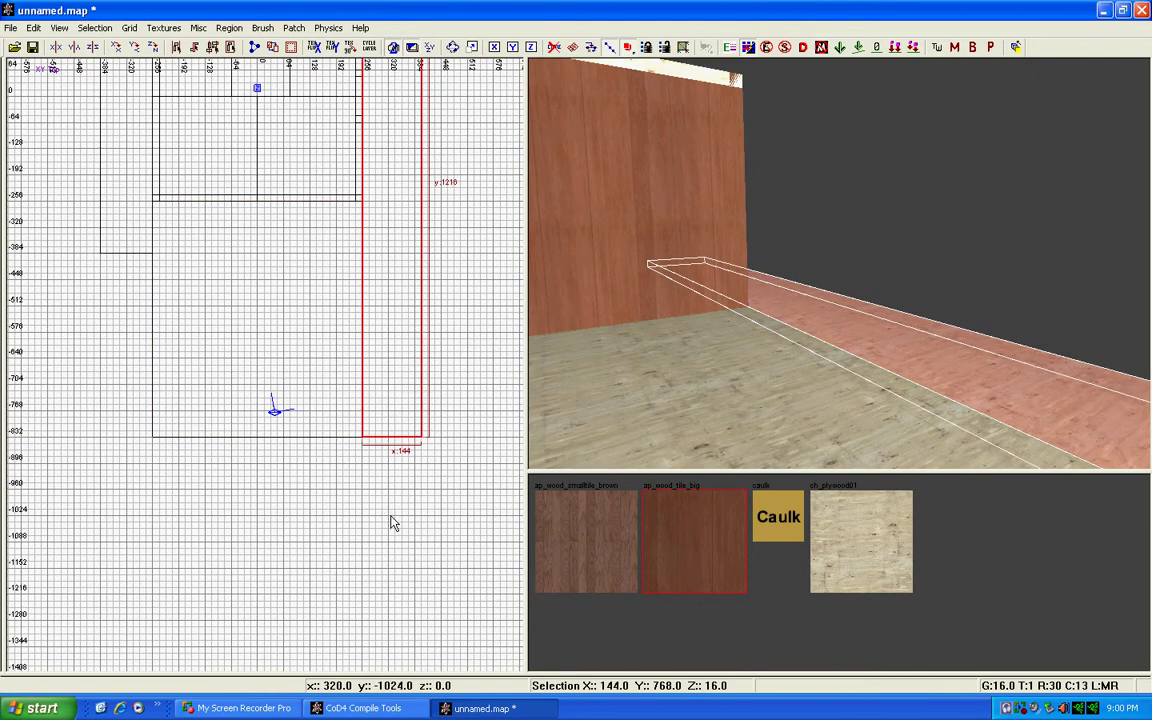
{"action": "key", "text": "Escape"}
Step: Lengthen the plank on the other side of the shack downward
{"action": "mouse_move", "coordinate": [699, 362]}
{"action": "right_mouse_down"}
{"action": "mouse_move", "coordinate": [725, 352]}
{"action": "mouse_move", "coordinate": [622, 329]}
{"action": "right_mouse_up"}
{"action": "left_click", "coordinate": [620, 318], "text": "shift"}
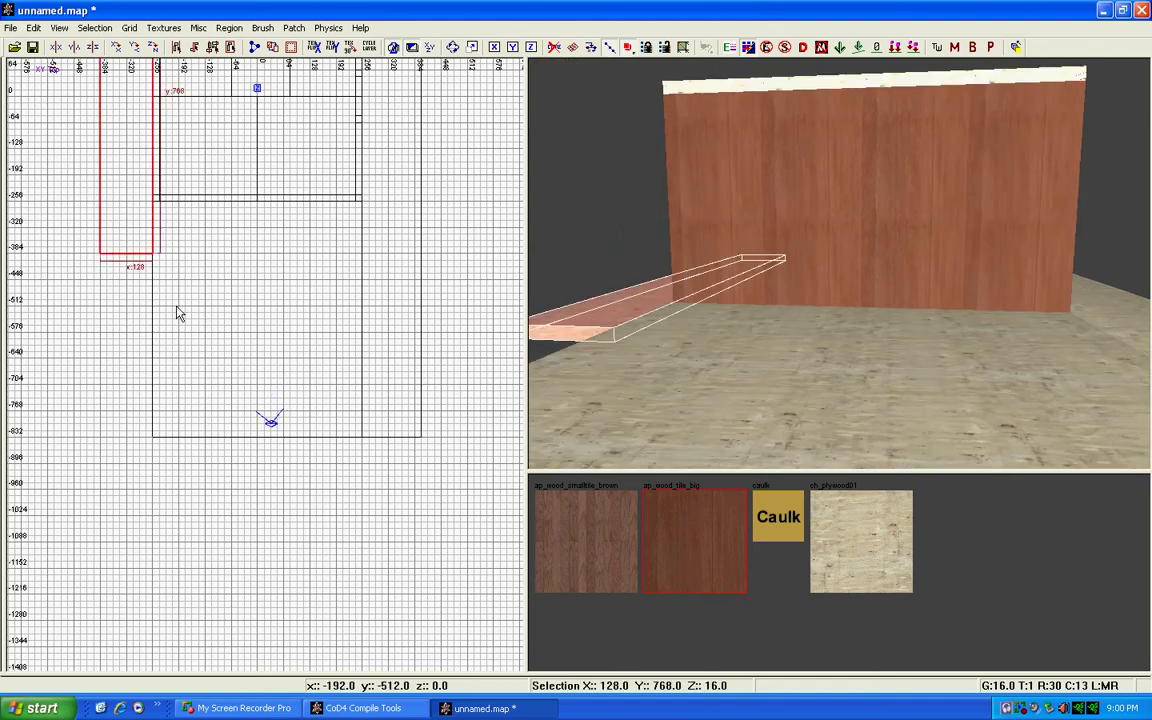
{"action": "left_click_drag", "start_coordinate": [177, 313], "coordinate": [135, 392]}
{"action": "key", "text": "Escape"}
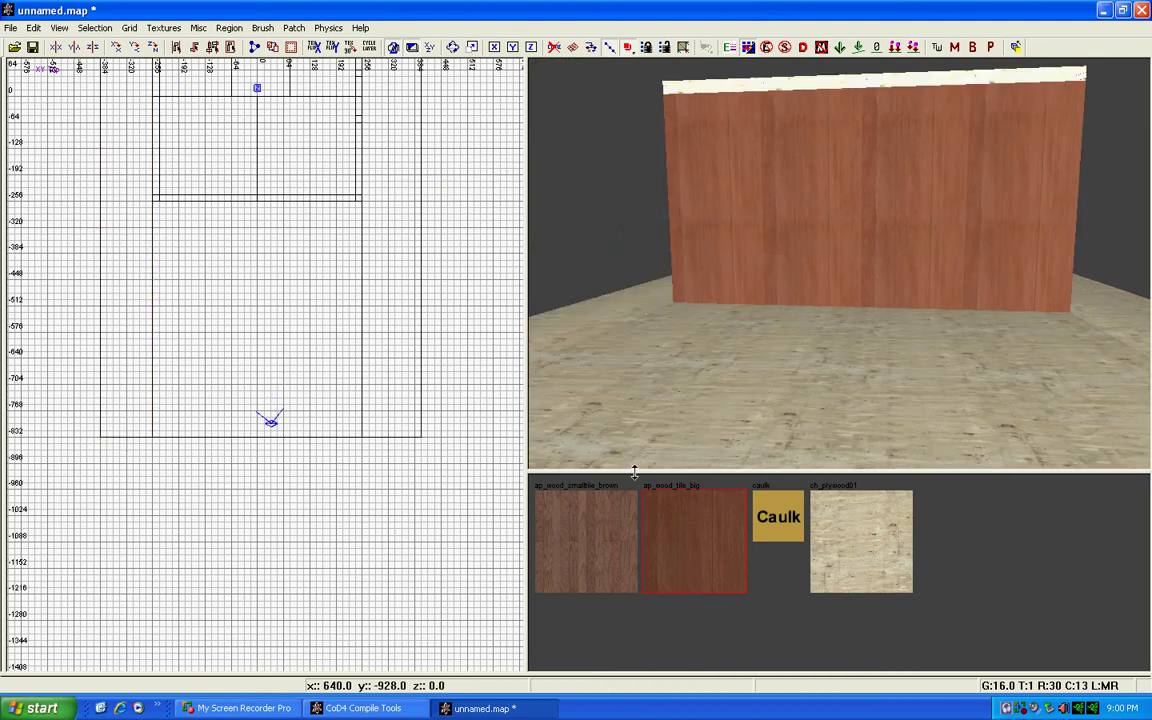
{"action": "mouse_move", "coordinate": [700, 300]}
{"action": "right_mouse_down"}
{"action": "mouse_move", "coordinate": [840, 290]}
{"action": "mouse_move", "coordinate": [800, 330]}
{"action": "mouse_move", "coordinate": [748, 300]}
{"action": "right_mouse_up"}
{"action": "left_click", "coordinate": [716, 276], "text": "shift"}
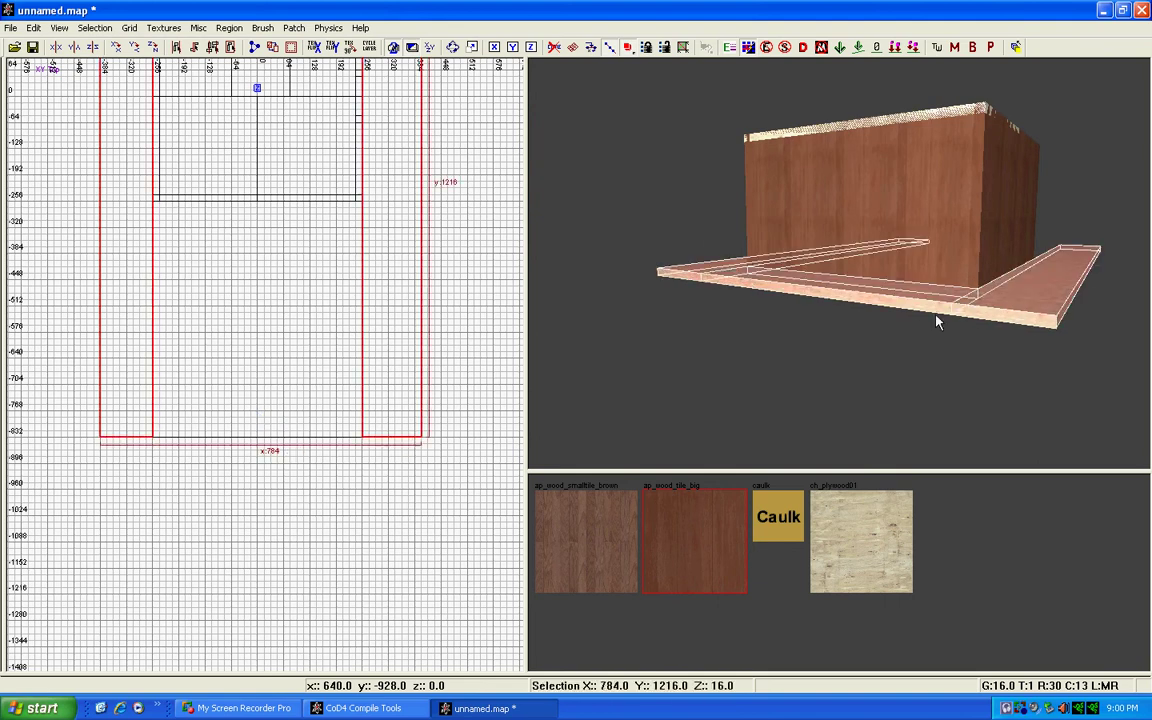
{"action": "right_click_drag", "start_coordinate": [310, 250], "coordinate": [309, 309]}
{"action": "key", "text": "Escape"}
Step: Lengthen the front and side planks upward together
{"action": "left_click", "coordinate": [775, 288], "text": "shift"}
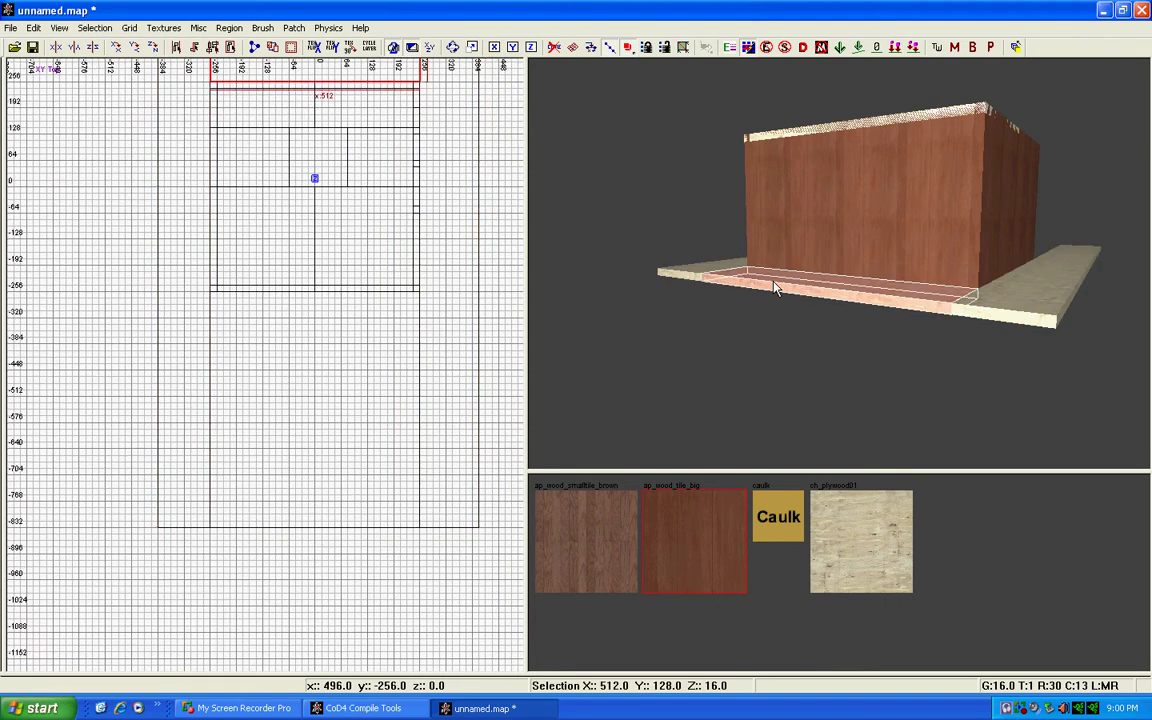
{"action": "right_click_drag", "start_coordinate": [300, 200], "coordinate": [298, 600]}
{"action": "left_click", "coordinate": [700, 276], "text": "shift"}
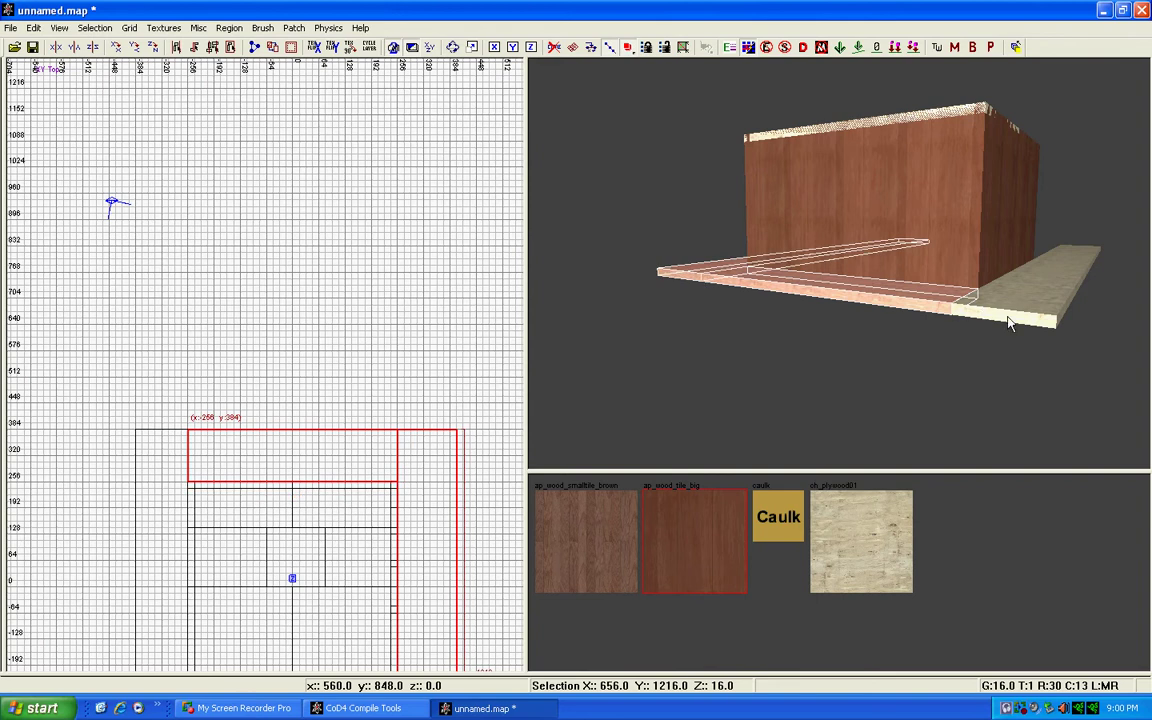
{"action": "left_click_drag", "start_coordinate": [284, 369], "coordinate": [290, 100]}
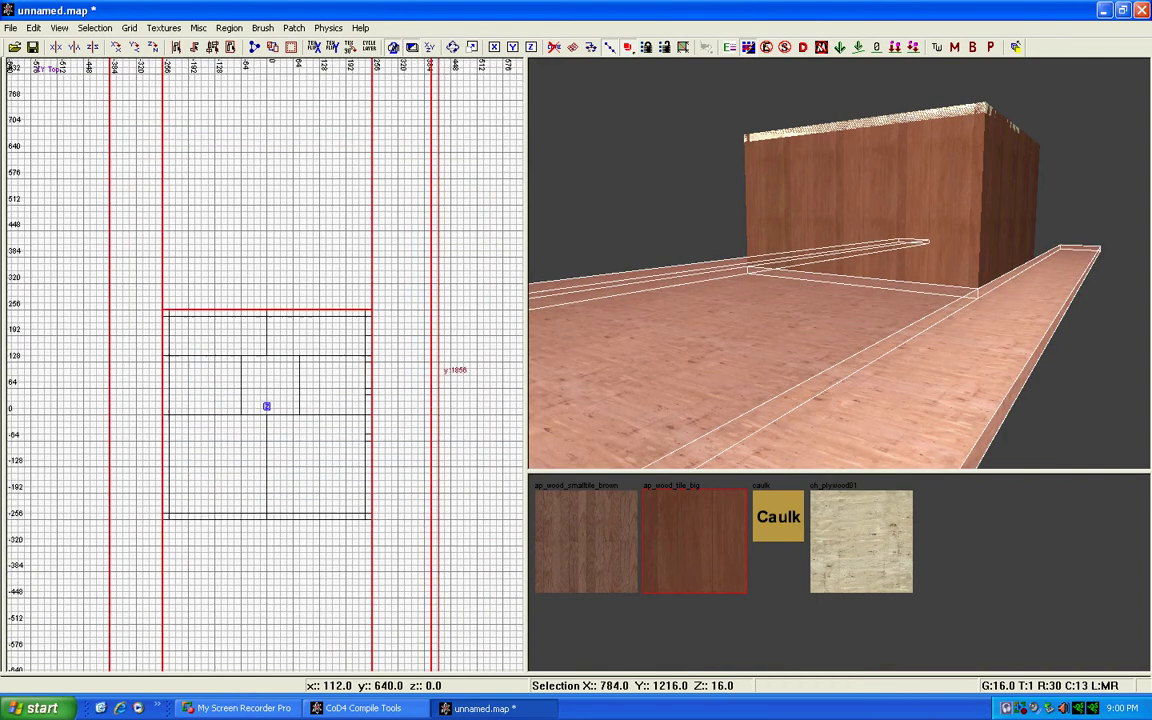
Step: Widen the left plank to 544 units and the right plank 496 units outward
{"action": "left_click", "coordinate": [996, 363], "text": "shift"}
{"action": "scroll", "coordinate": [293, 406], "scroll_direction": "down", "scroll_amount": 3}
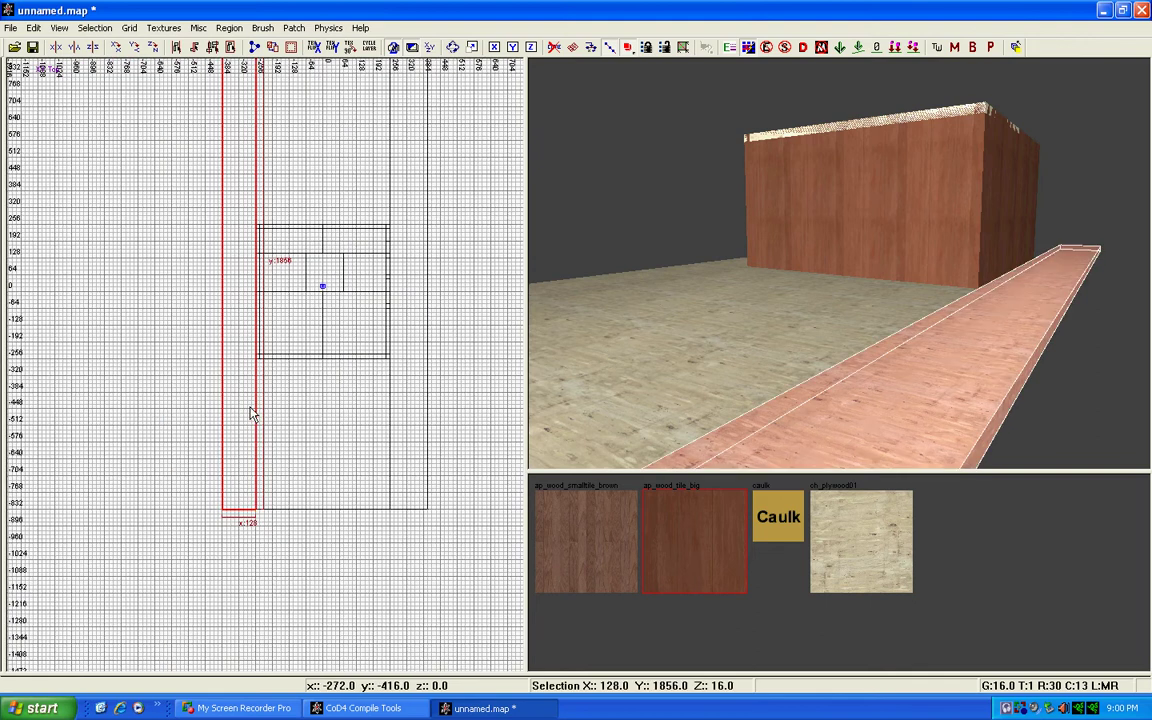
{"action": "left_click_drag", "start_coordinate": [210, 422], "coordinate": [126, 403]}
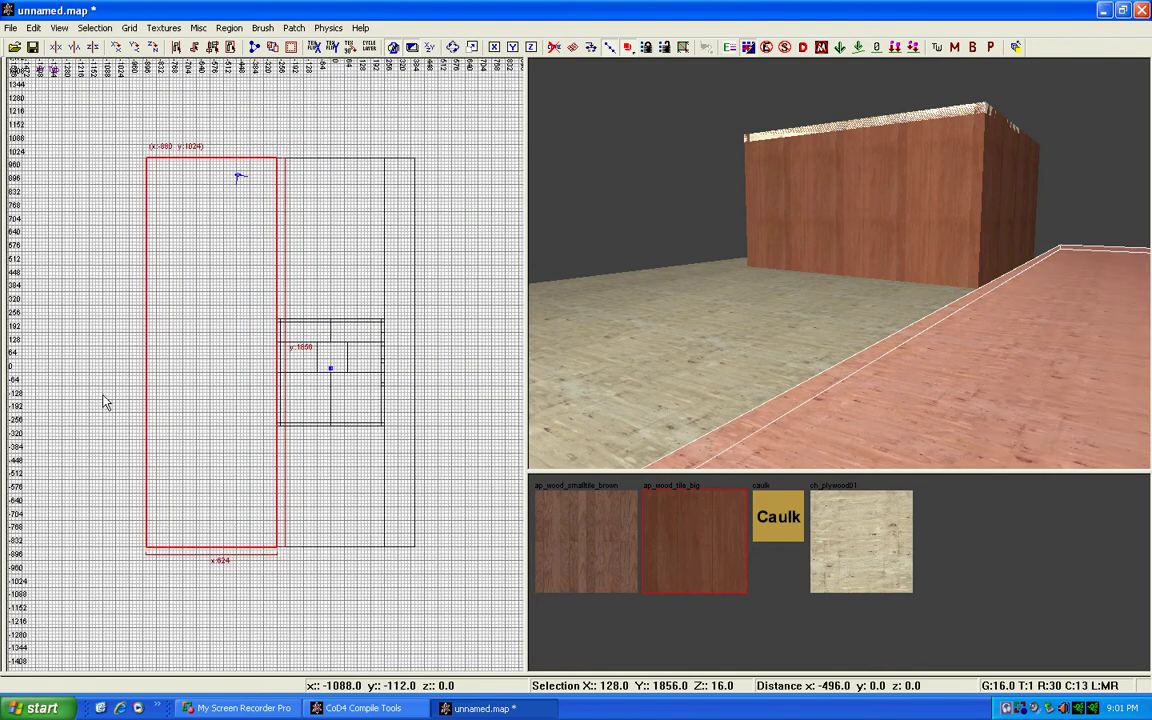
{"action": "key", "text": "Escape"}
{"action": "left_click", "coordinate": [587, 280], "text": "shift"}
{"action": "right_click_drag", "start_coordinate": [480, 390], "coordinate": [316, 390]}
{"action": "left_click_drag", "start_coordinate": [316, 390], "coordinate": [423, 401]}
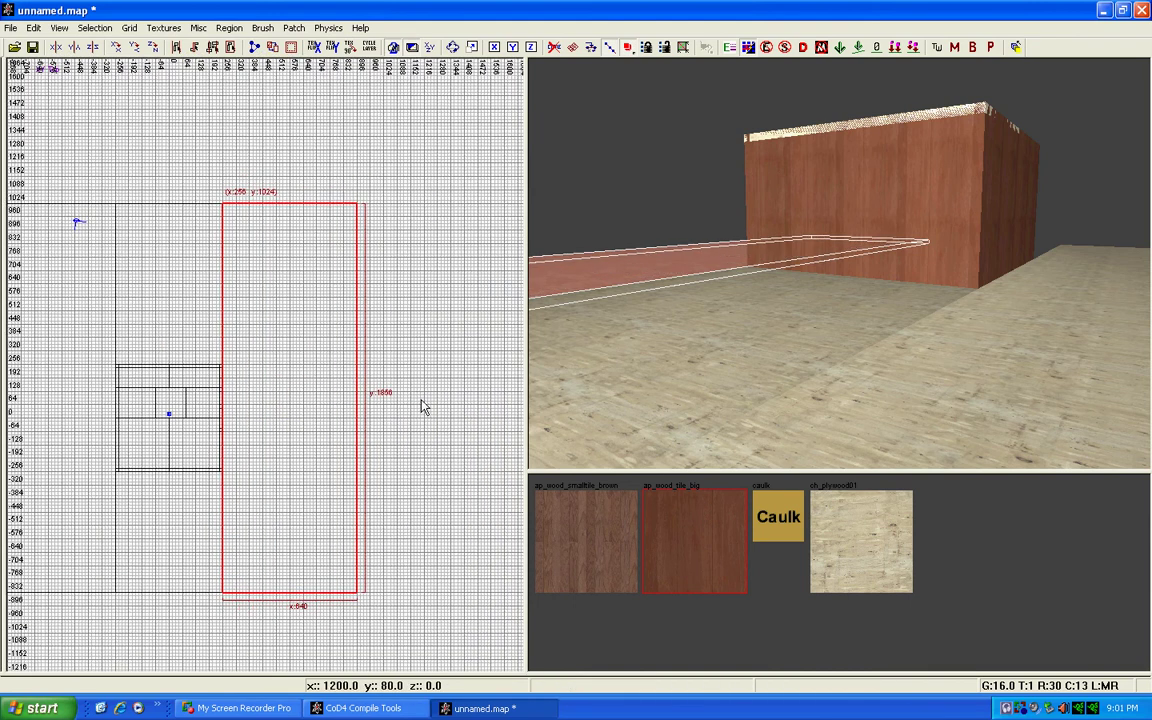
Step: Steer the 3D camera around the box until it faces the wall's top edge
{"action": "key", "text": "Escape"}
{"action": "right_click", "coordinate": [540, 300]}
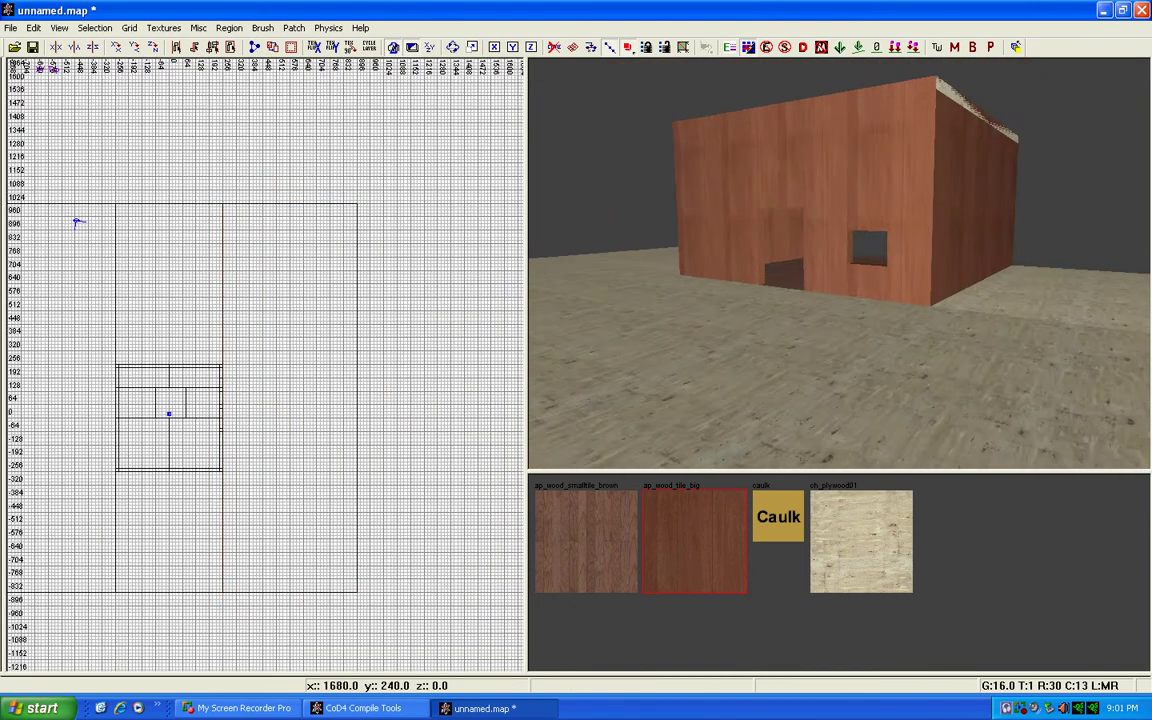
{"action": "key", "text": "Up"}
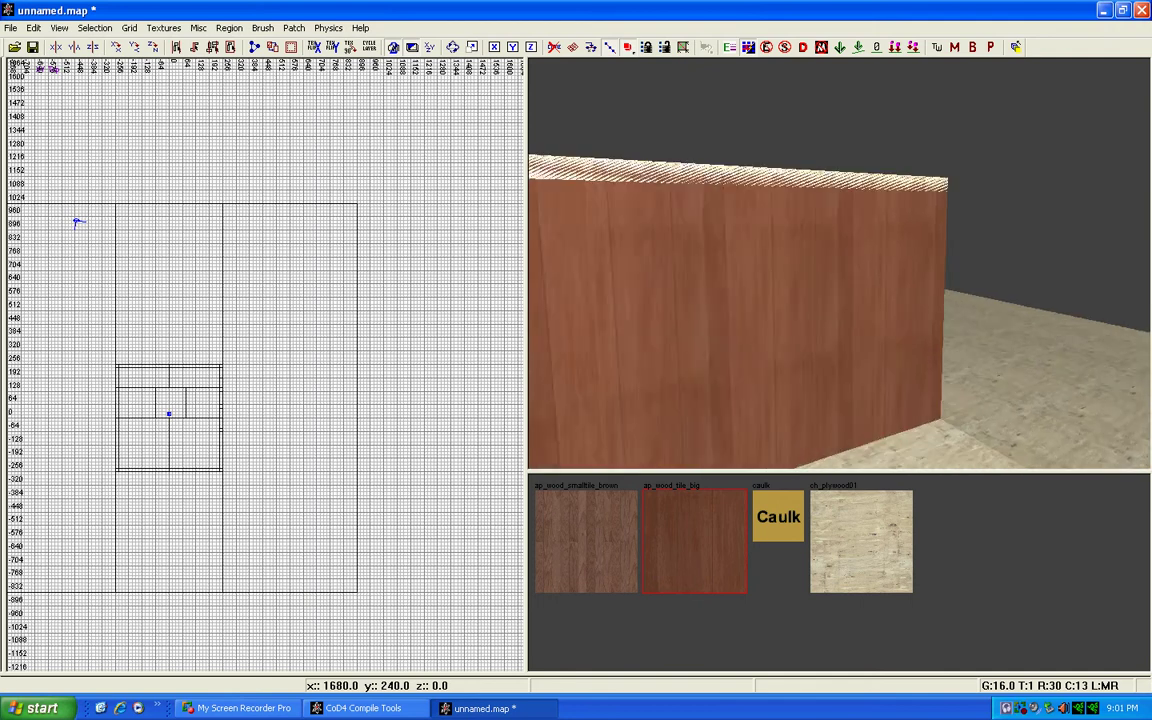
{"action": "key", "text": "Down"}
{"action": "right_click", "coordinate": [726, 278]}
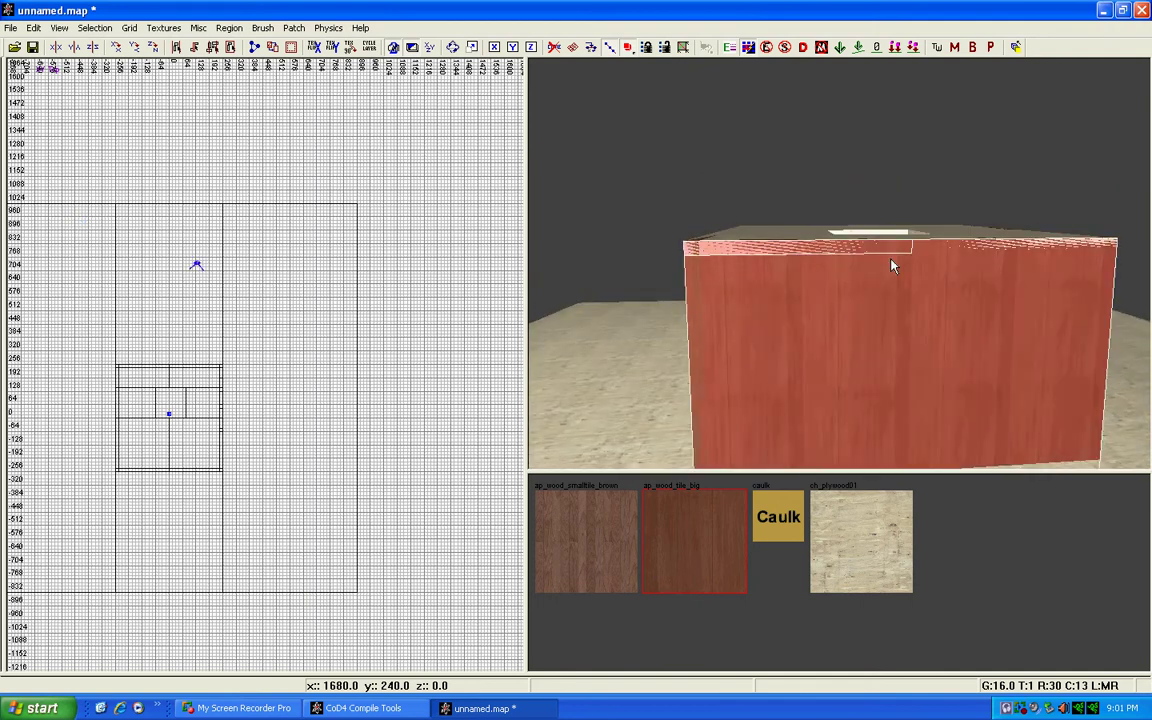
{"action": "right_click", "coordinate": [726, 310]}
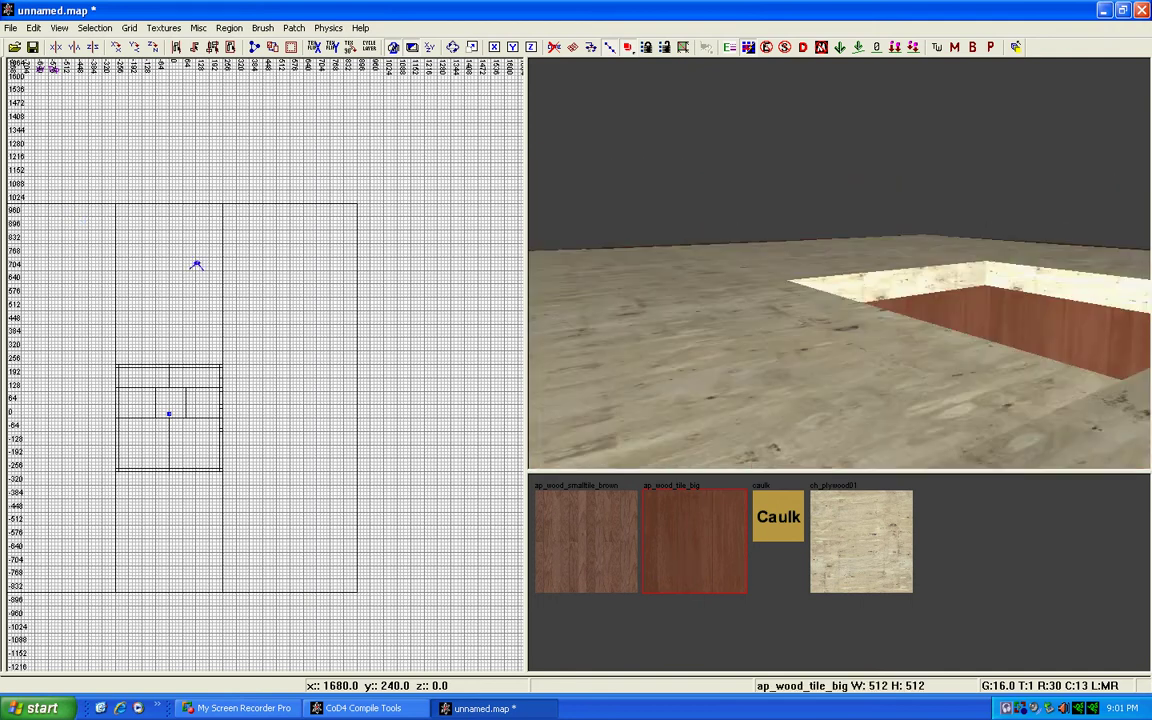
{"action": "right_click", "coordinate": [726, 310]}
{"action": "right_click", "coordinate": [726, 310]}
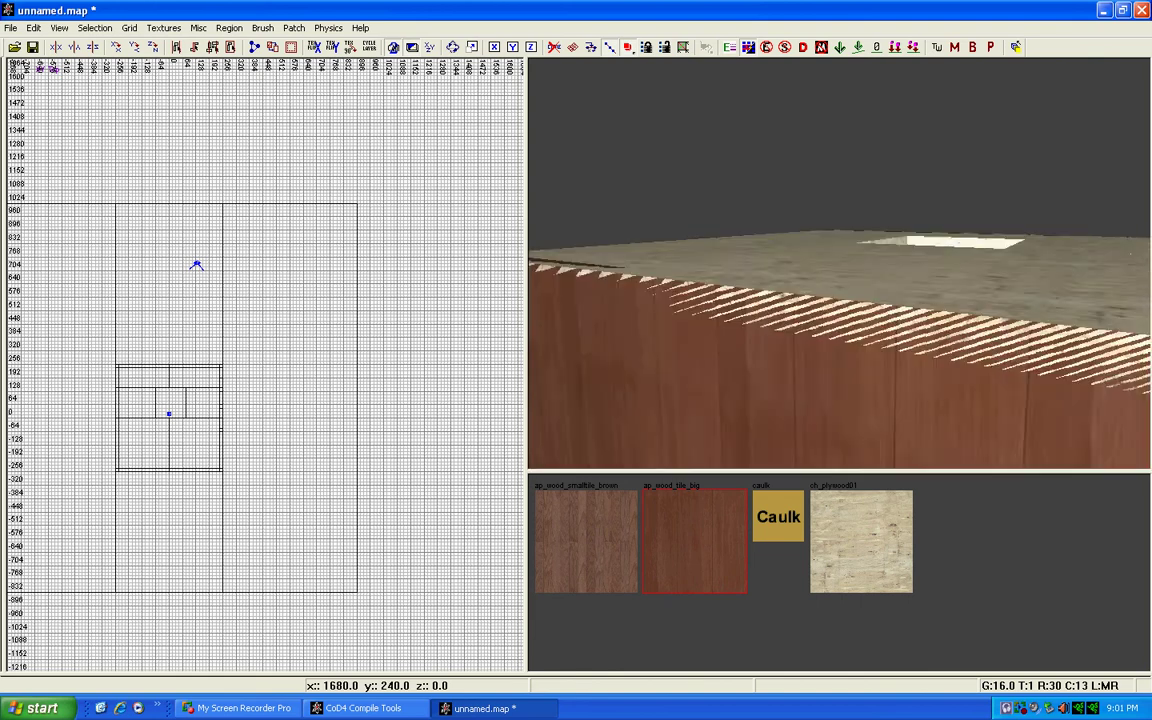
{"action": "right_click", "coordinate": [683, 255]}
Step: Apply ap_wood_tile_big to the wall's top edge strip
{"action": "left_click", "coordinate": [897, 272], "text": "shift"}
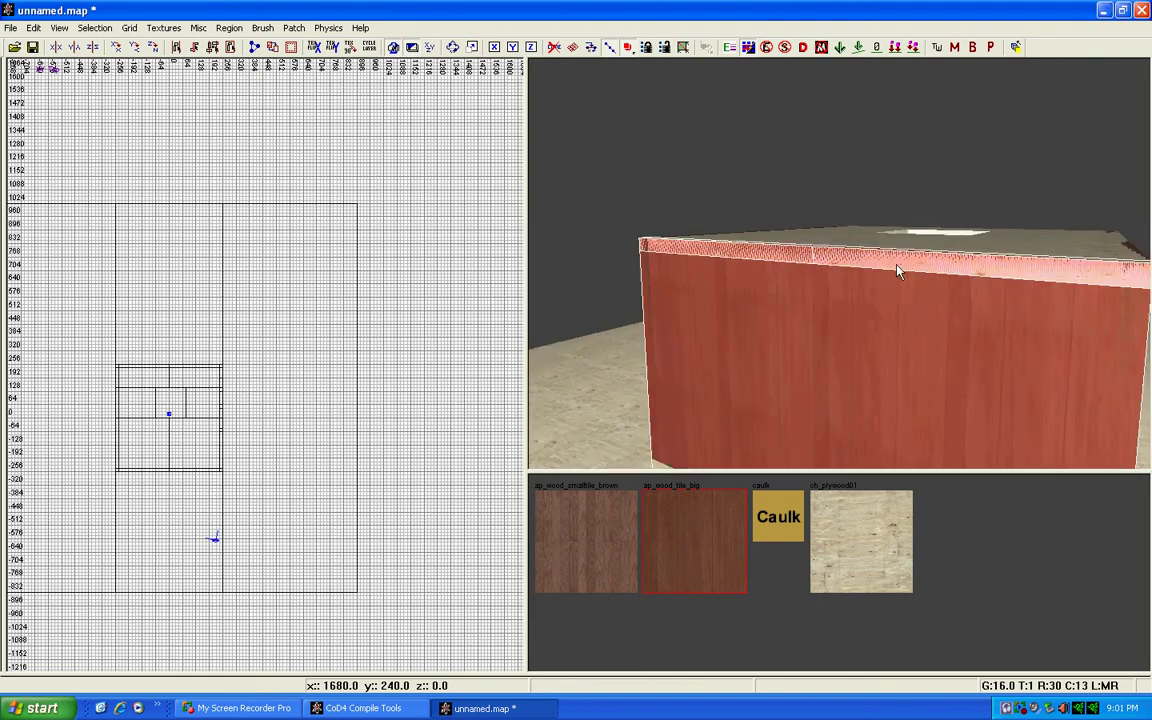
{"action": "left_click", "coordinate": [910, 339], "text": "shift"}
{"action": "right_click", "coordinate": [910, 339]}
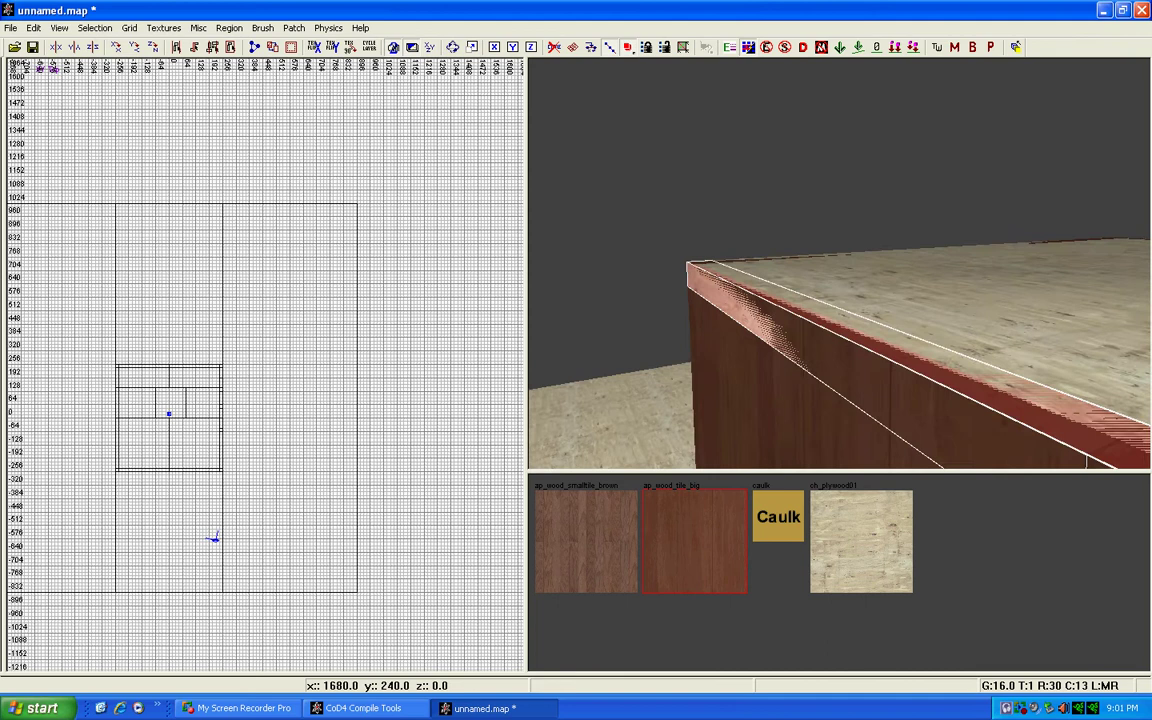
{"action": "right_click", "coordinate": [870, 340]}
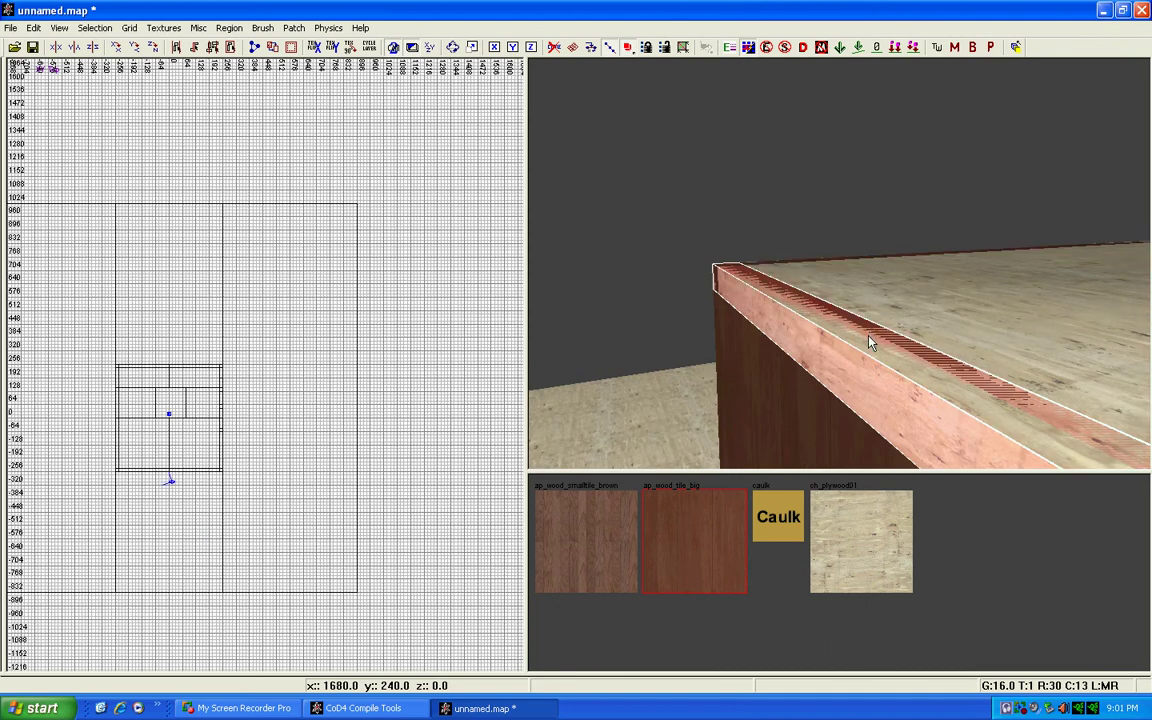
{"action": "left_click", "coordinate": [898, 368], "text": "shift"}
{"action": "left_click", "coordinate": [712, 553]}
Step: Turn toward the box front and select the next top edge strip
{"action": "right_click", "coordinate": [840, 300]}
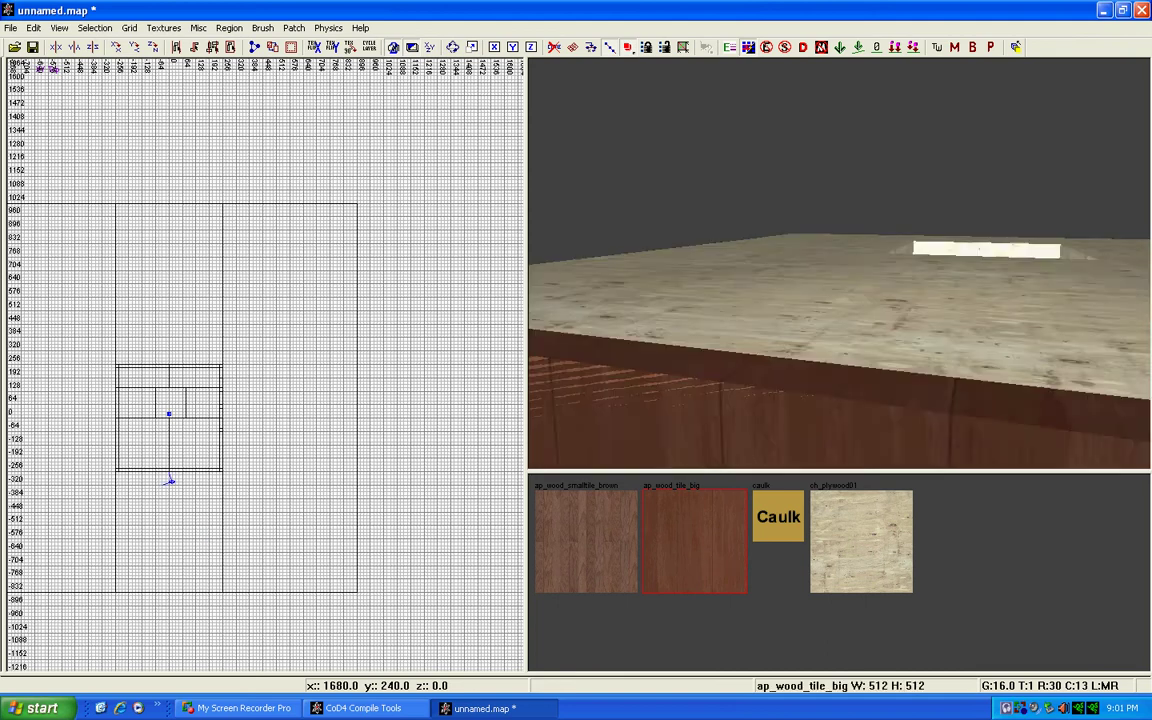
{"action": "right_click", "coordinate": [745, 337]}
{"action": "left_click", "coordinate": [703, 270], "text": "shift"}
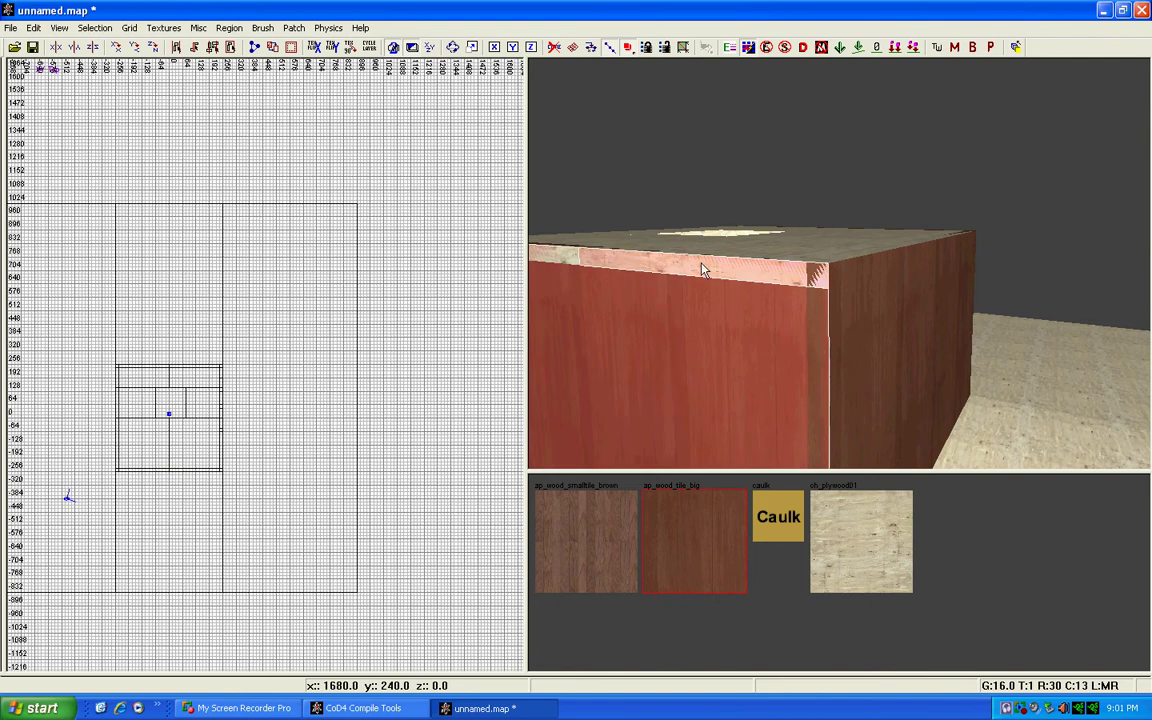
{"action": "key", "text": "Escape"}
{"action": "left_click", "coordinate": [556, 263], "text": "shift"}
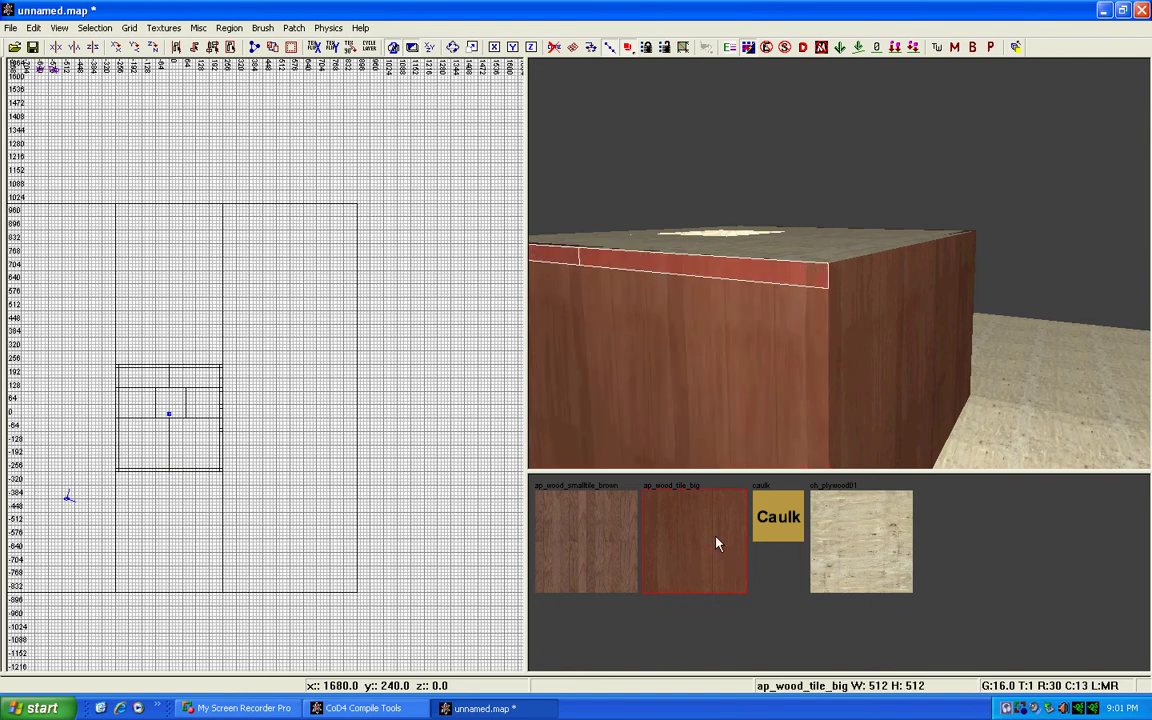
Step: Apply ap_wood_tile_big to the selected last top strip
{"action": "right_click", "coordinate": [735, 335]}
{"action": "right_click", "coordinate": [759, 356]}
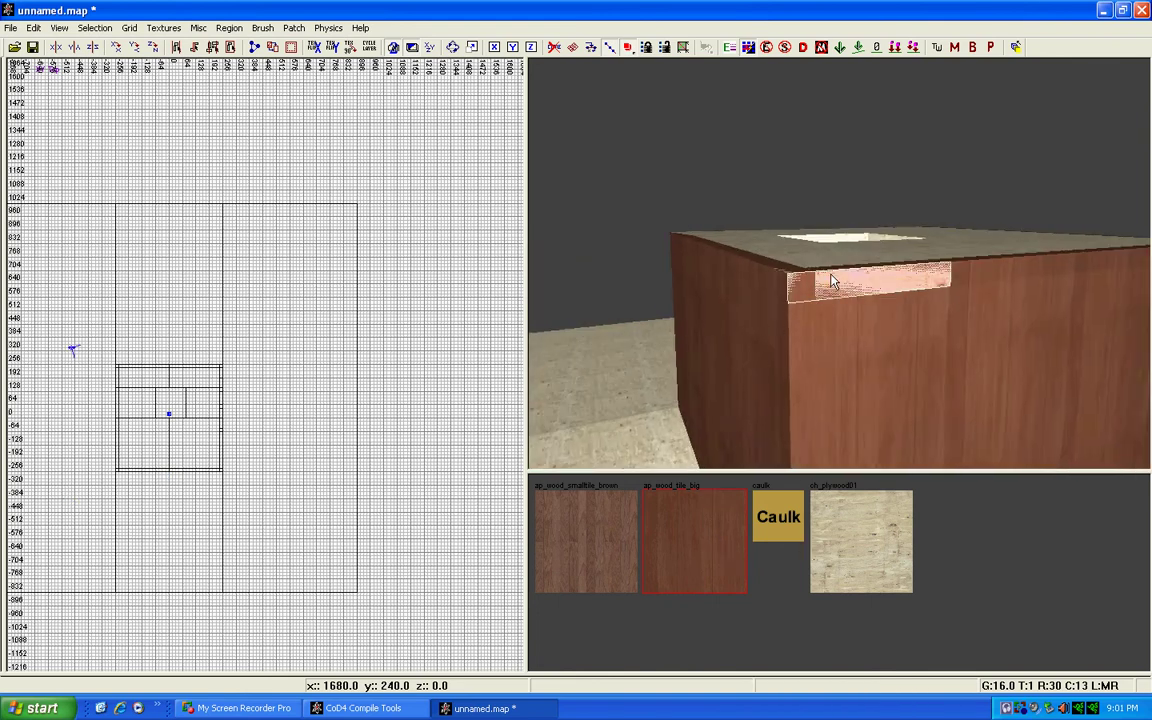
{"action": "left_click", "coordinate": [697, 556]}
Step: Orbit around the box to inspect its faces, skylight opening and surrounding ground
{"action": "right_click", "coordinate": [700, 430]}
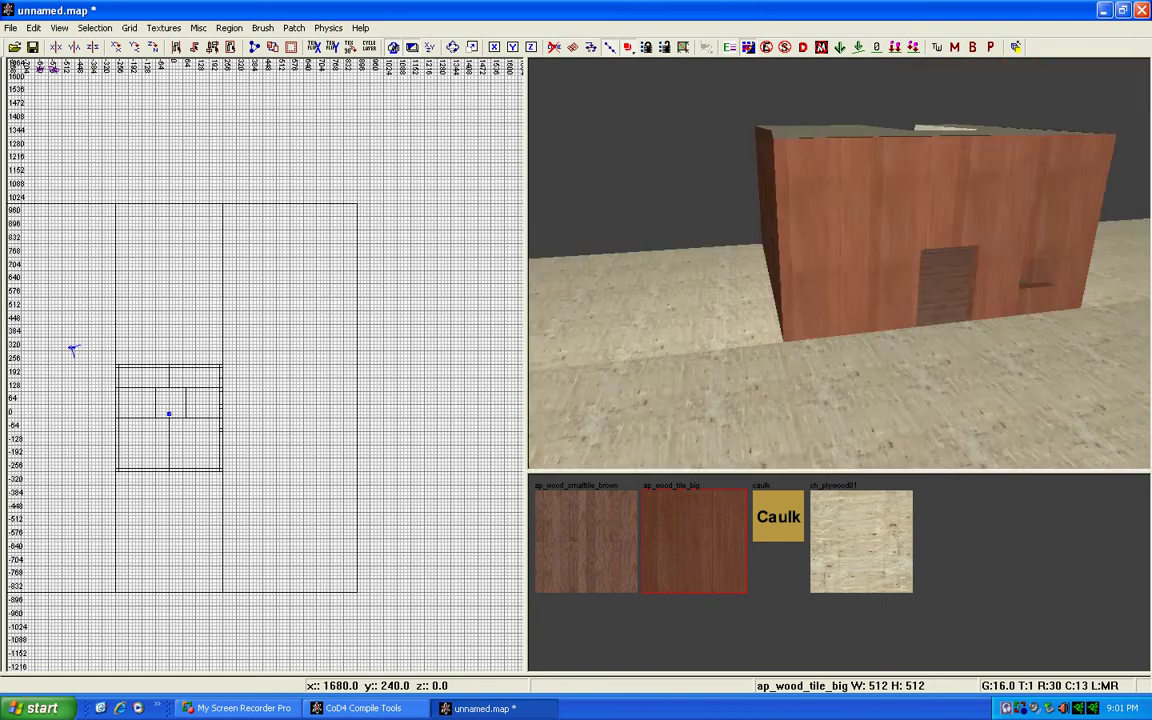
{"action": "right_click", "coordinate": [712, 257]}
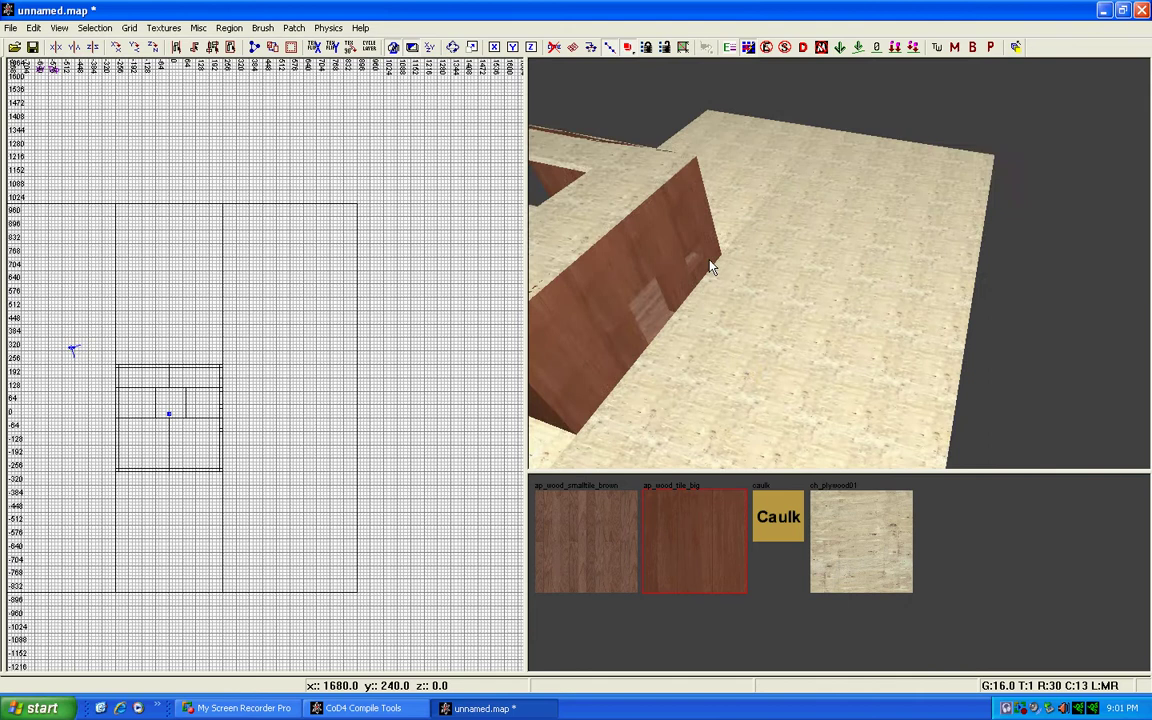
{"action": "right_click", "coordinate": [712, 257]}
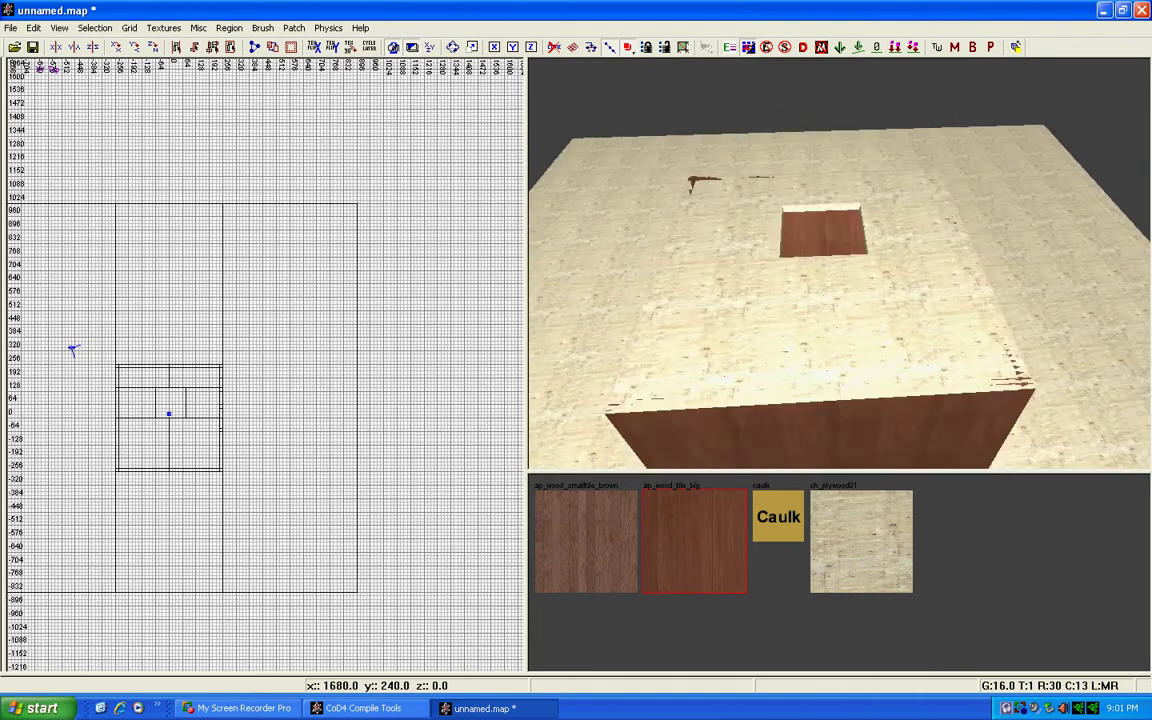
{"action": "right_click", "coordinate": [712, 257]}
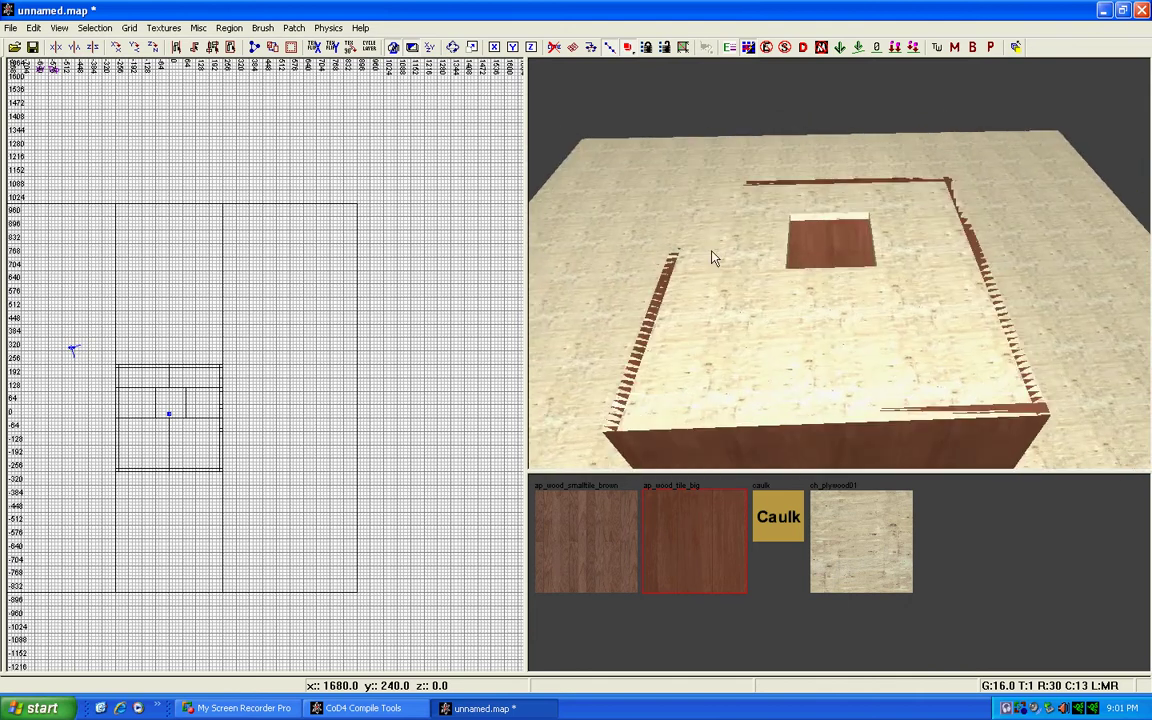
{"action": "right_click", "coordinate": [778, 302]}
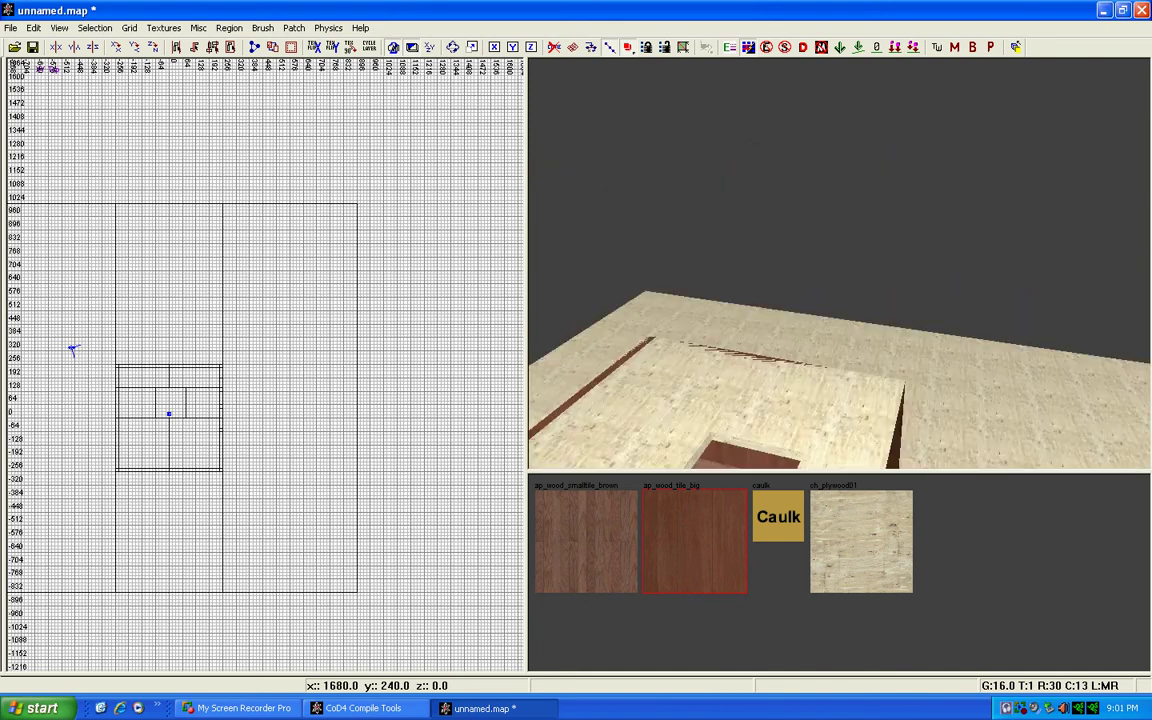
{"action": "right_click", "coordinate": [748, 323]}
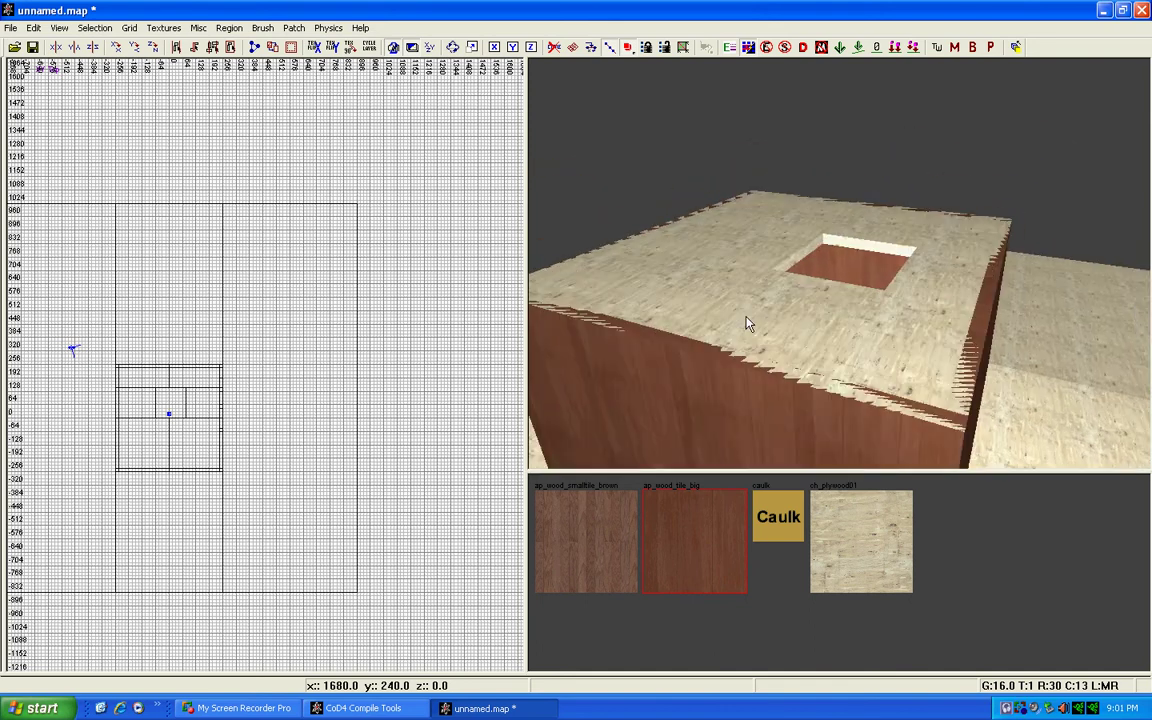
{"action": "right_click", "coordinate": [762, 365]}
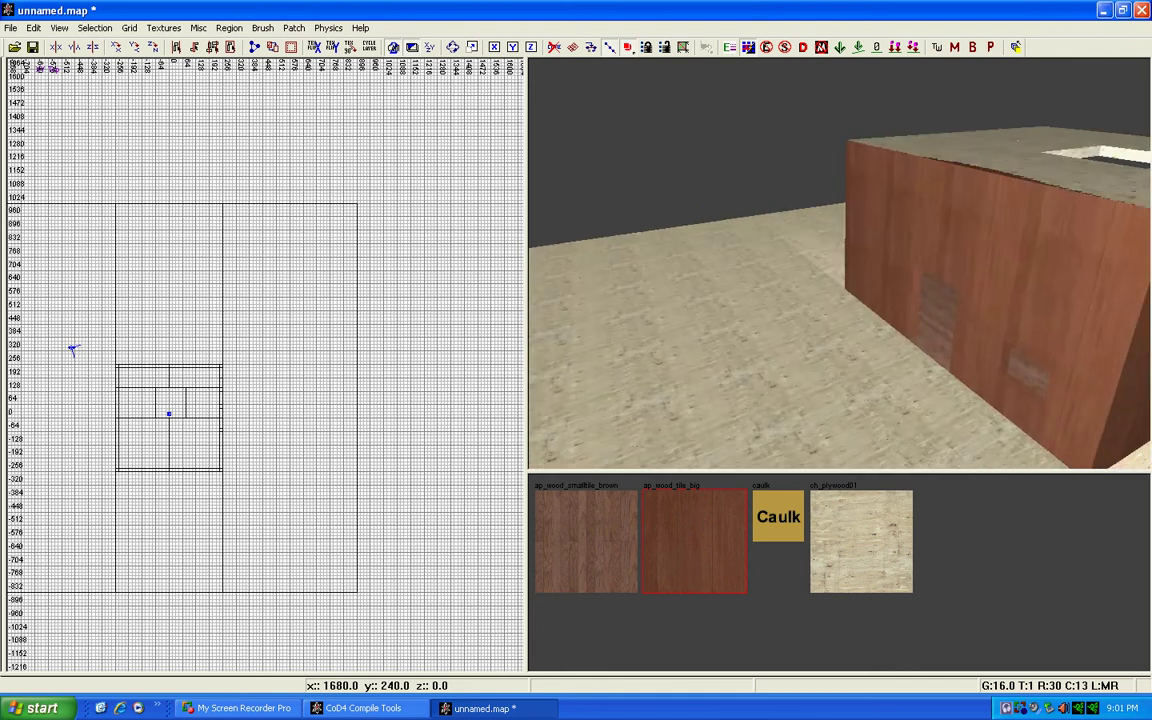
{"action": "right_click", "coordinate": [727, 390]}
{"action": "right_click", "coordinate": [727, 390]}
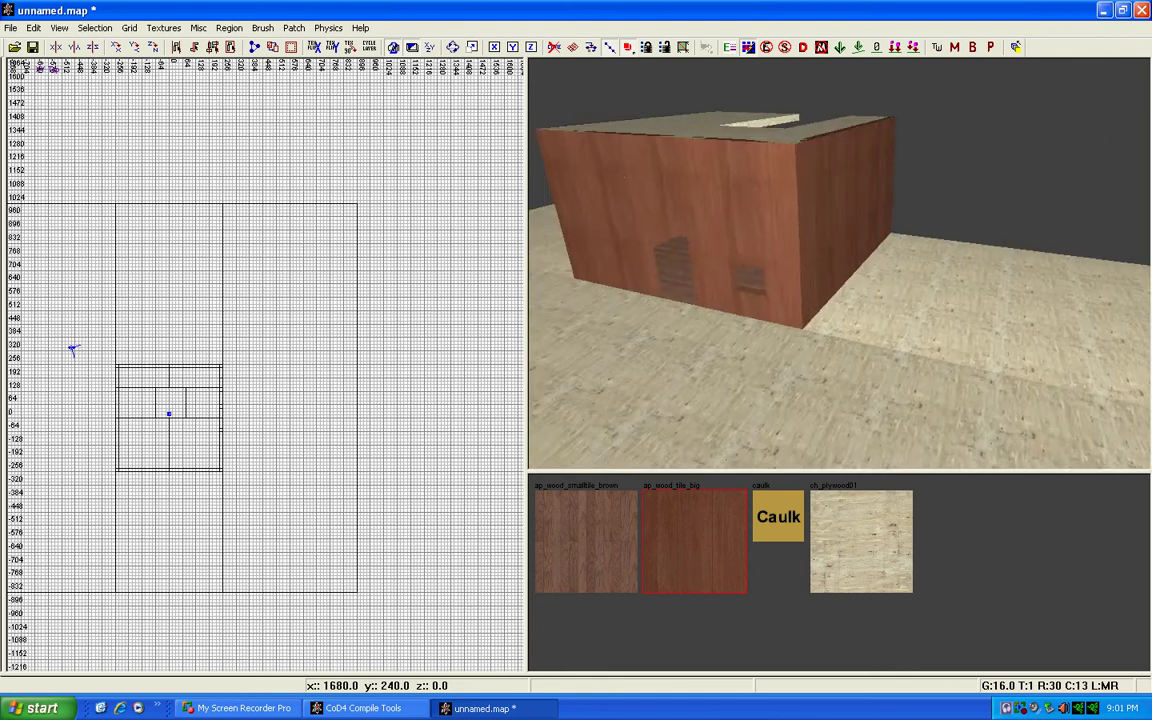
Step: Select both ground pieces, filter textures to grass and apply ch_grass_02
{"action": "left_click", "coordinate": [738, 316], "text": "shift"}
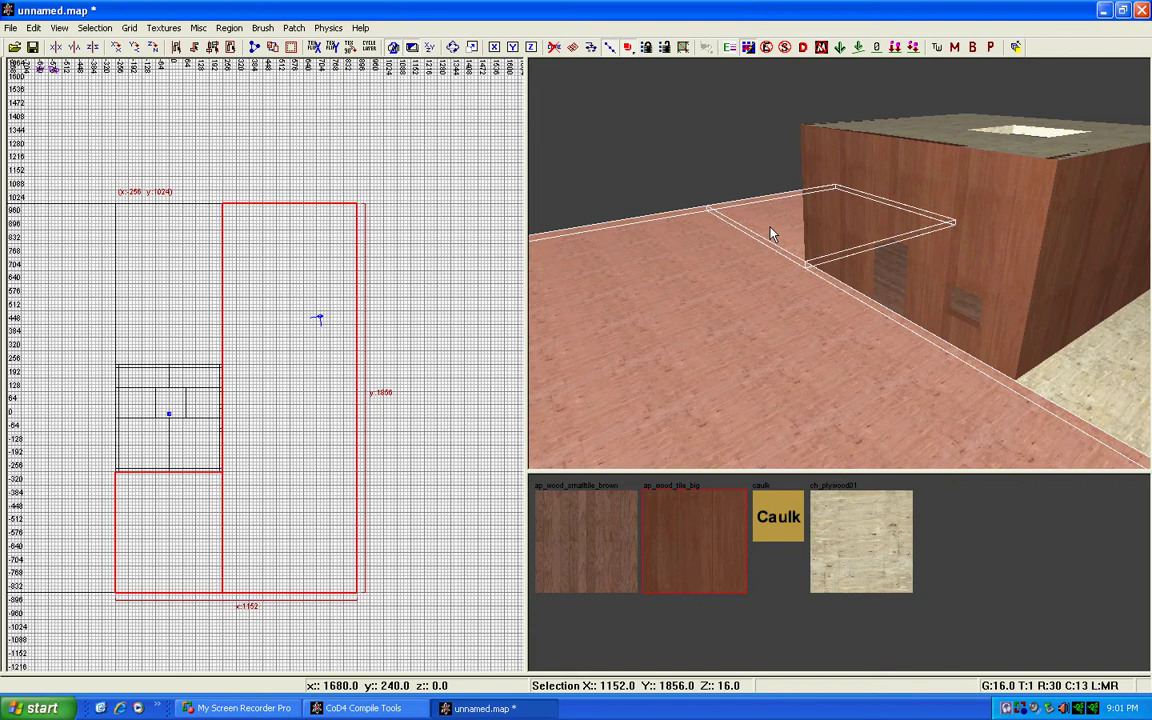
{"action": "right_click", "coordinate": [769, 231]}
{"action": "right_click", "coordinate": [840, 389]}
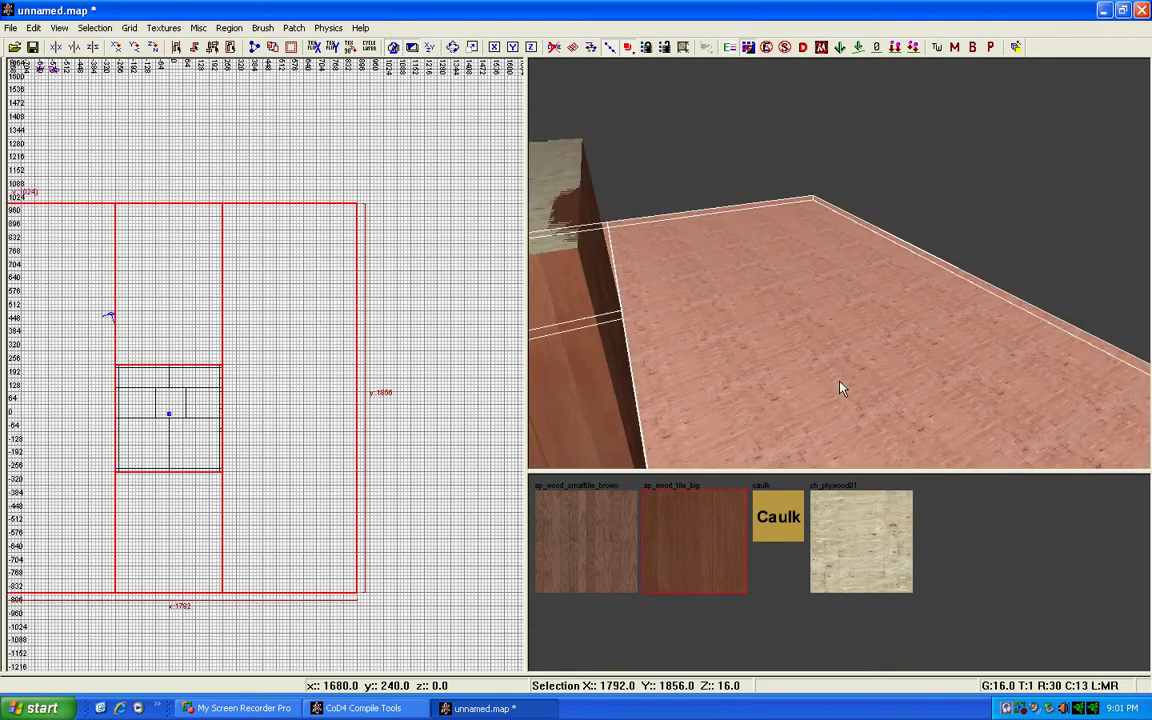
{"action": "left_click", "coordinate": [163, 28]}
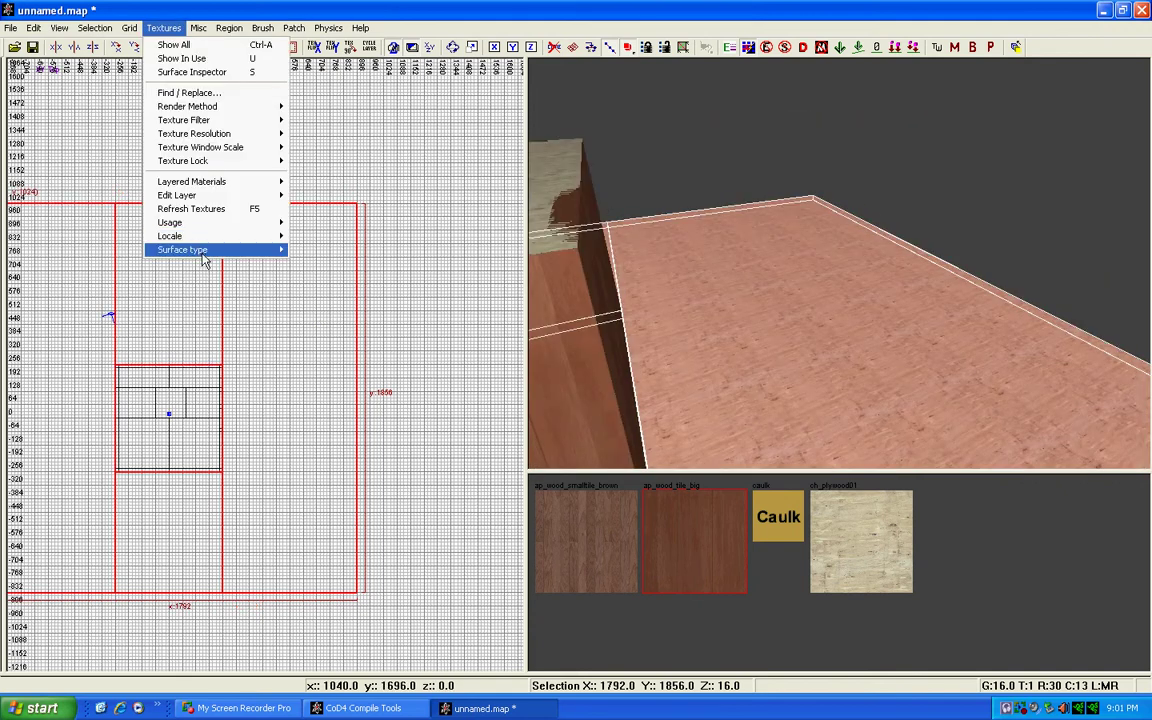
{"action": "mouse_move", "coordinate": [200, 251]}
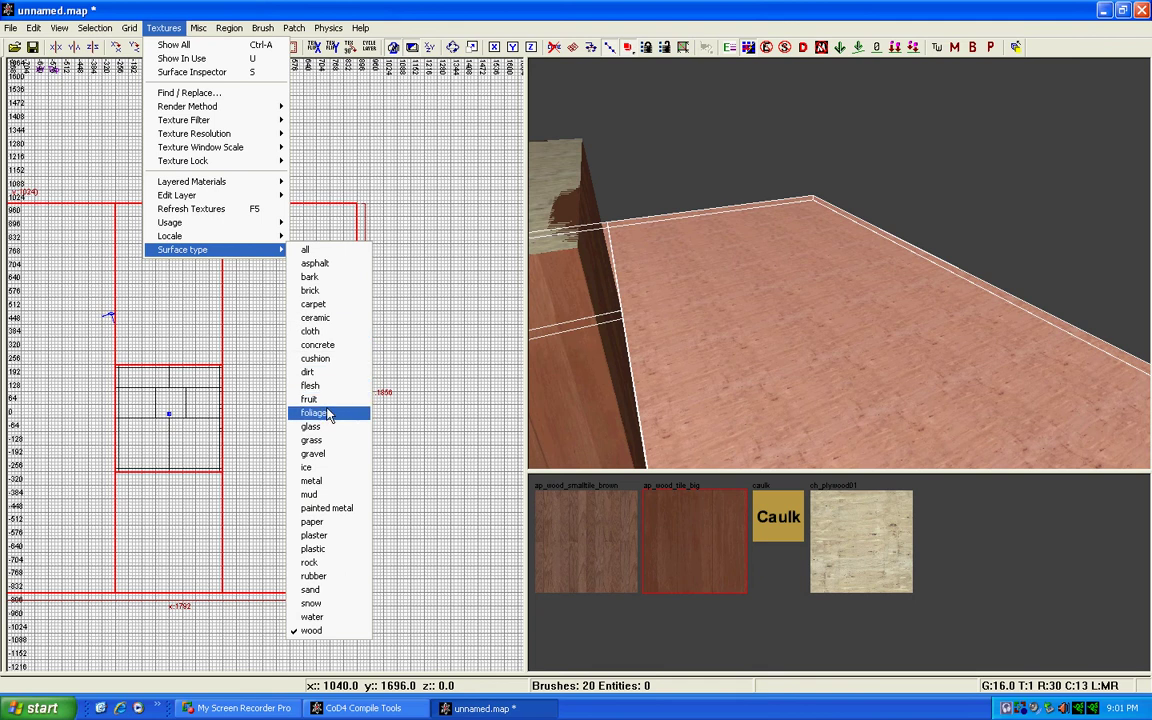
{"action": "left_click", "coordinate": [332, 441]}
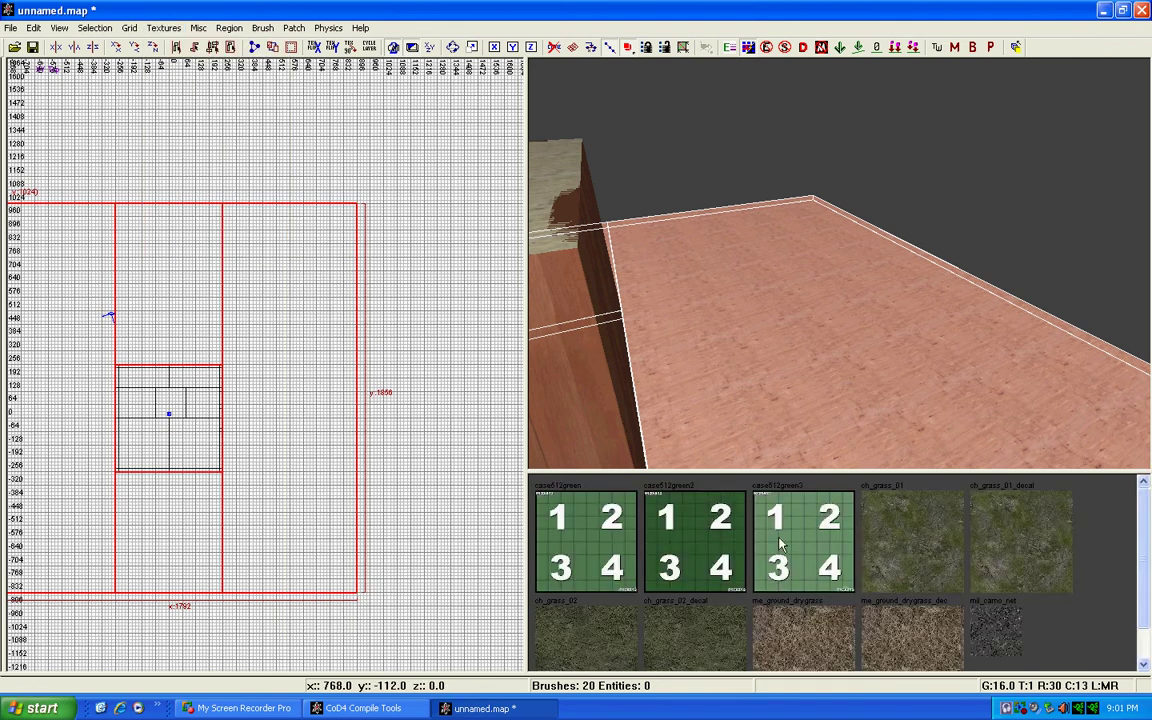
{"action": "left_click", "coordinate": [612, 646]}
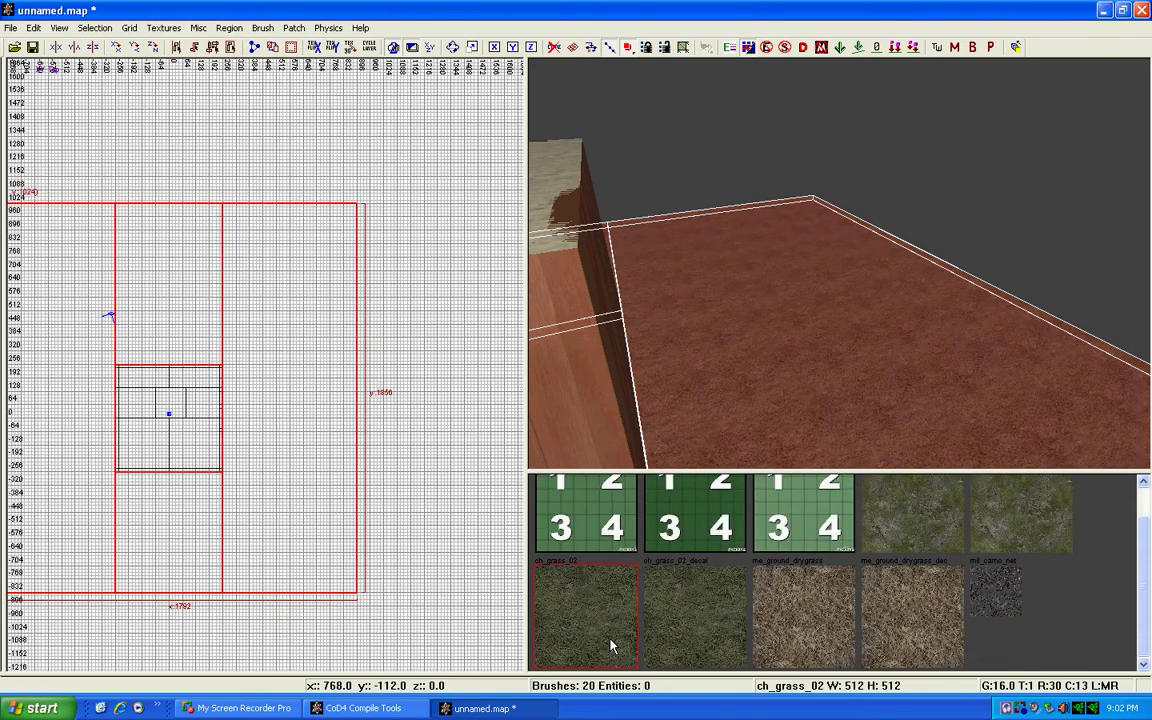
{"action": "key", "text": "Down"}
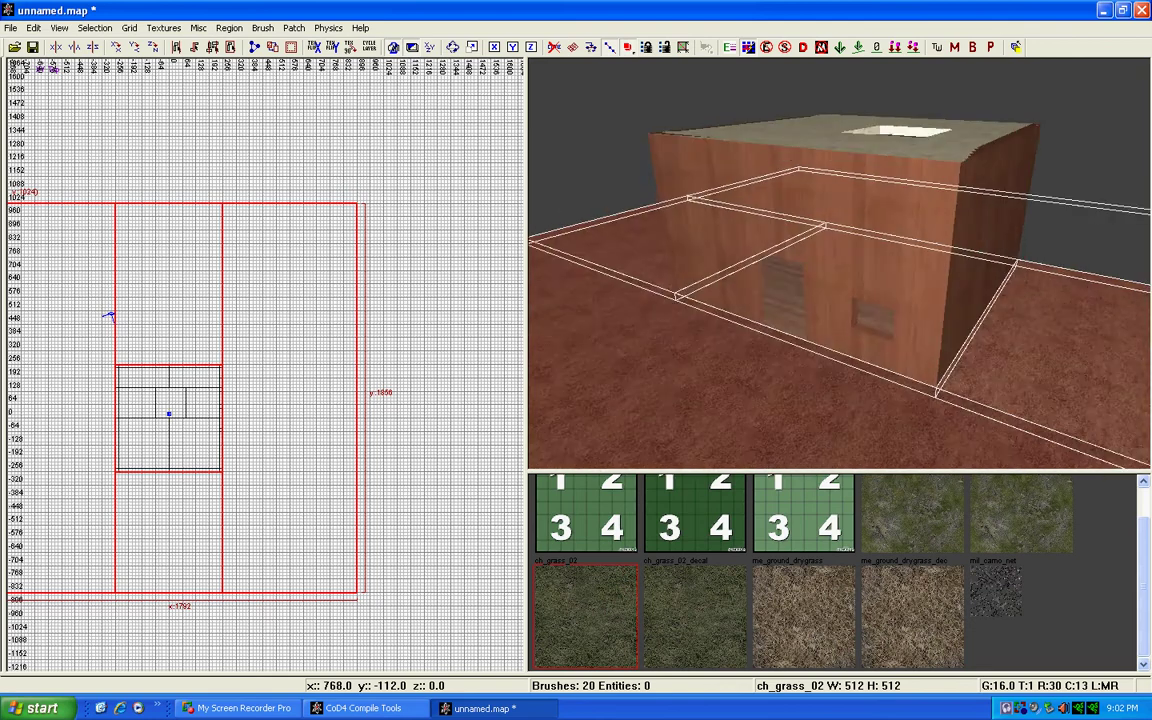
{"action": "key", "text": "Escape"}
{"action": "key", "text": "Left"}
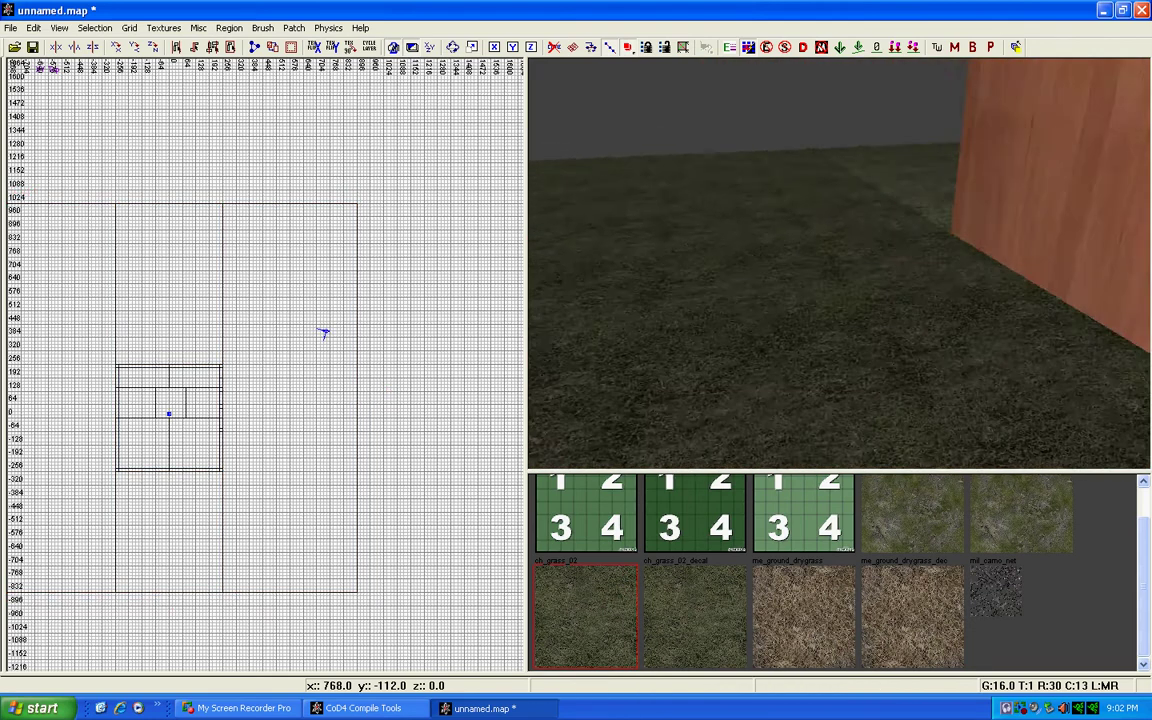
{"action": "right_click", "coordinate": [843, 266]}
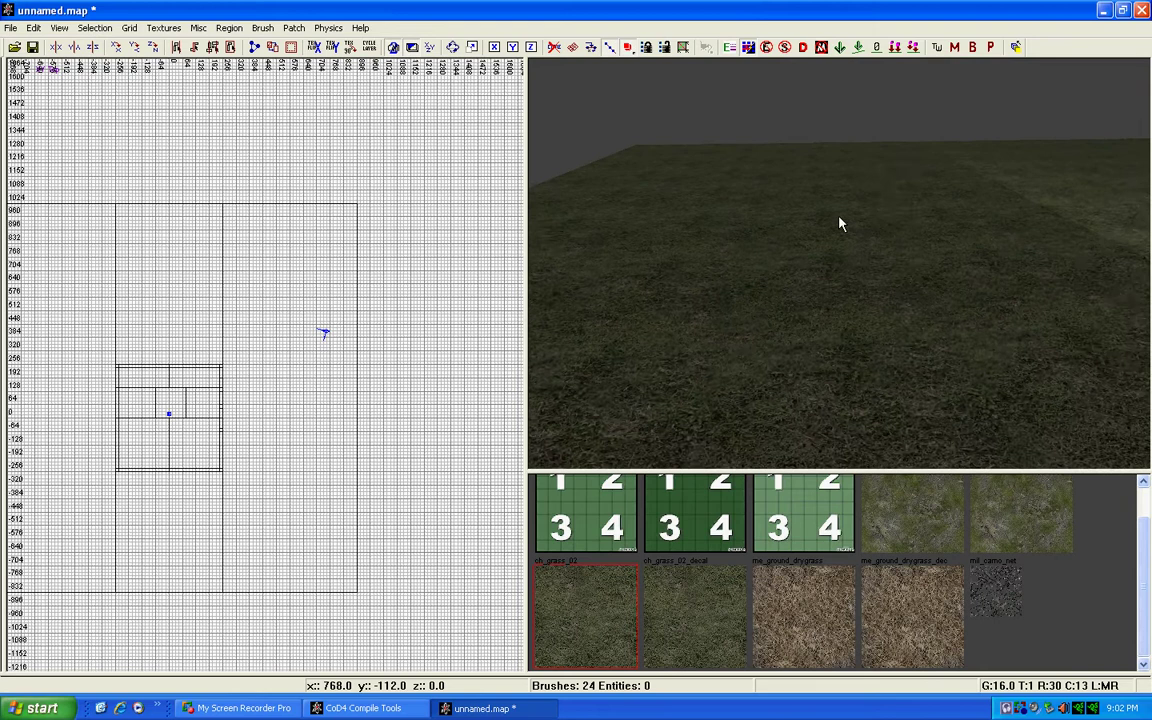
{"action": "right_click", "coordinate": [840, 224]}
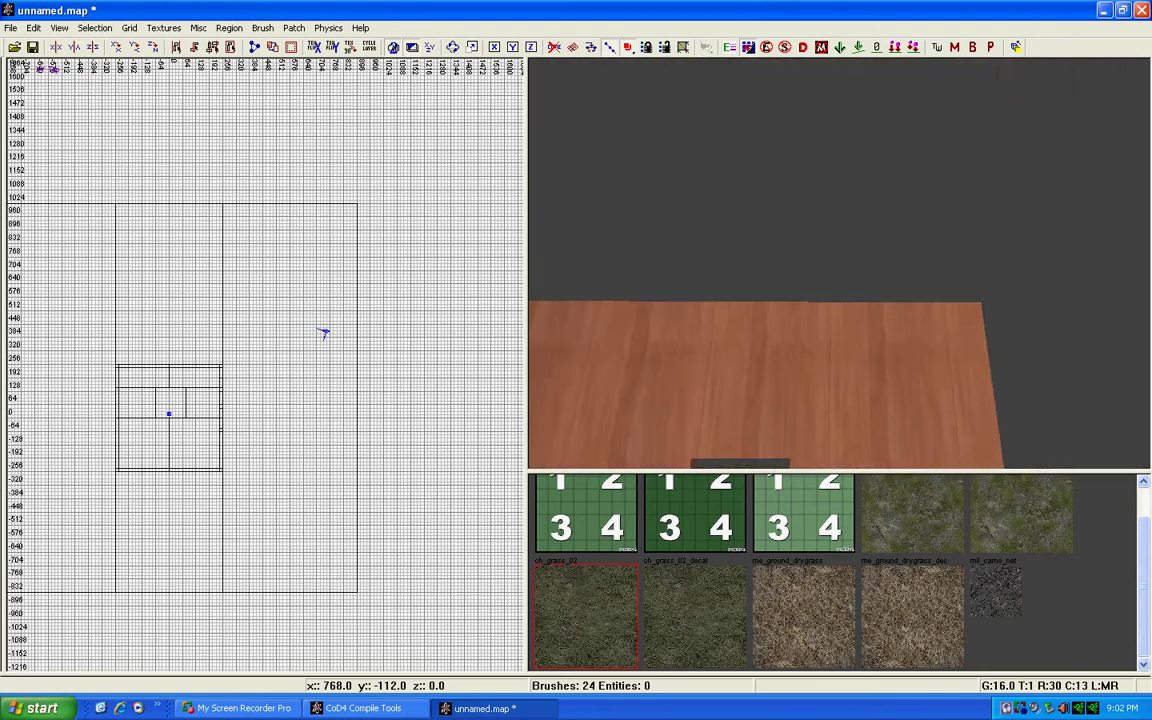
{"action": "key", "text": "Up"}
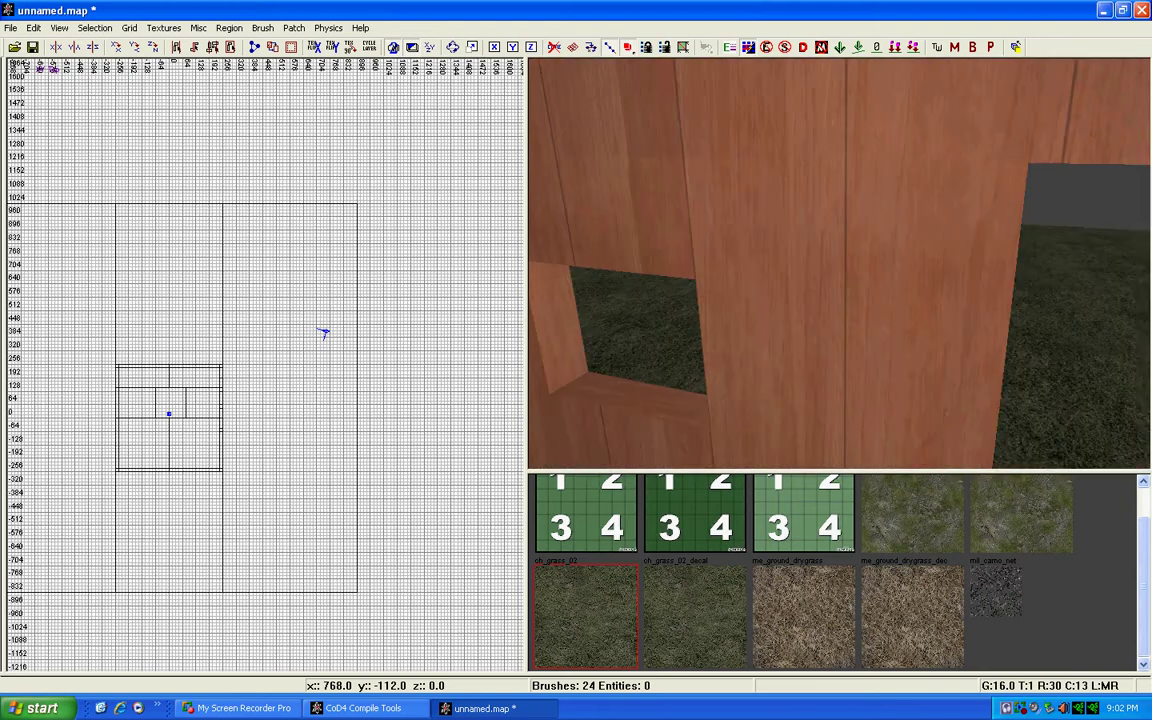
{"action": "right_click", "coordinate": [882, 176]}
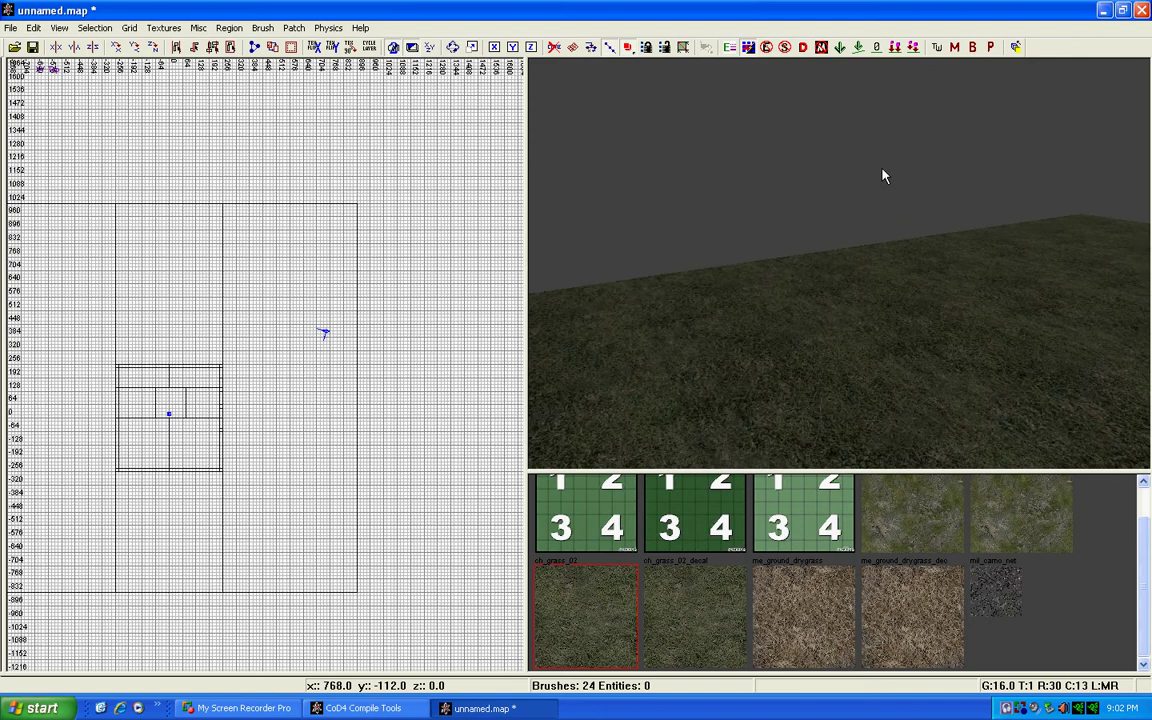
{"action": "right_click", "coordinate": [870, 268]}
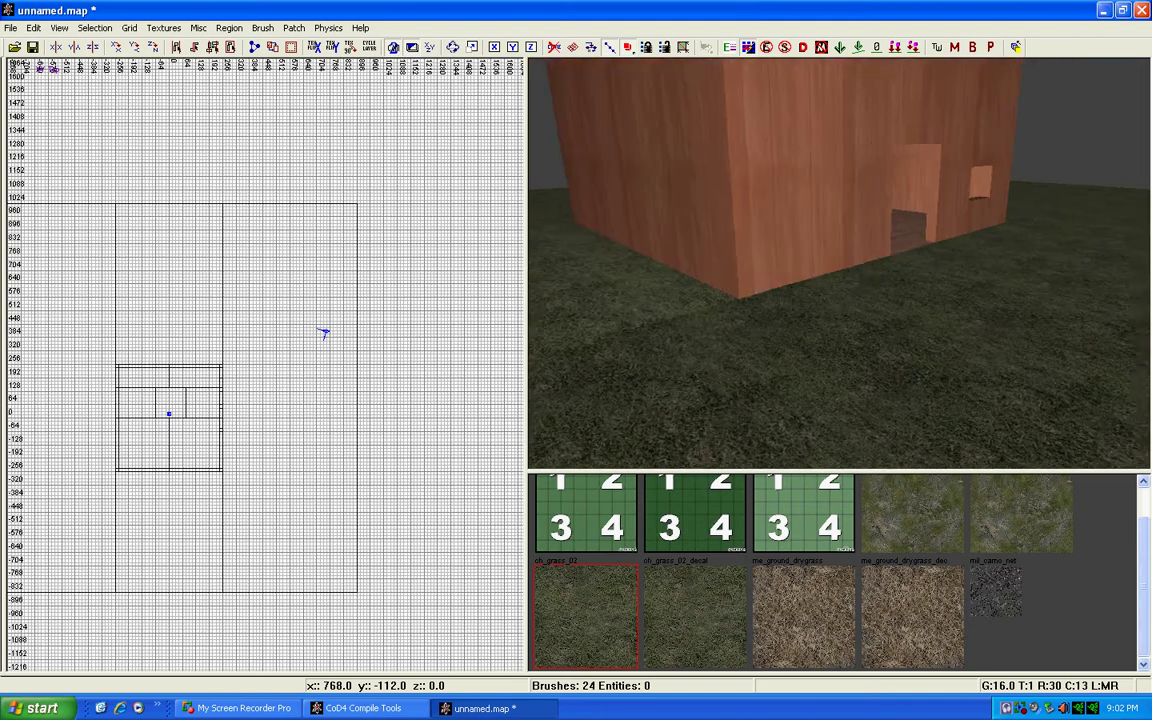
{"action": "right_click", "coordinate": [874, 265]}
{"action": "right_click", "coordinate": [841, 296]}
{"action": "key", "text": "Down"}
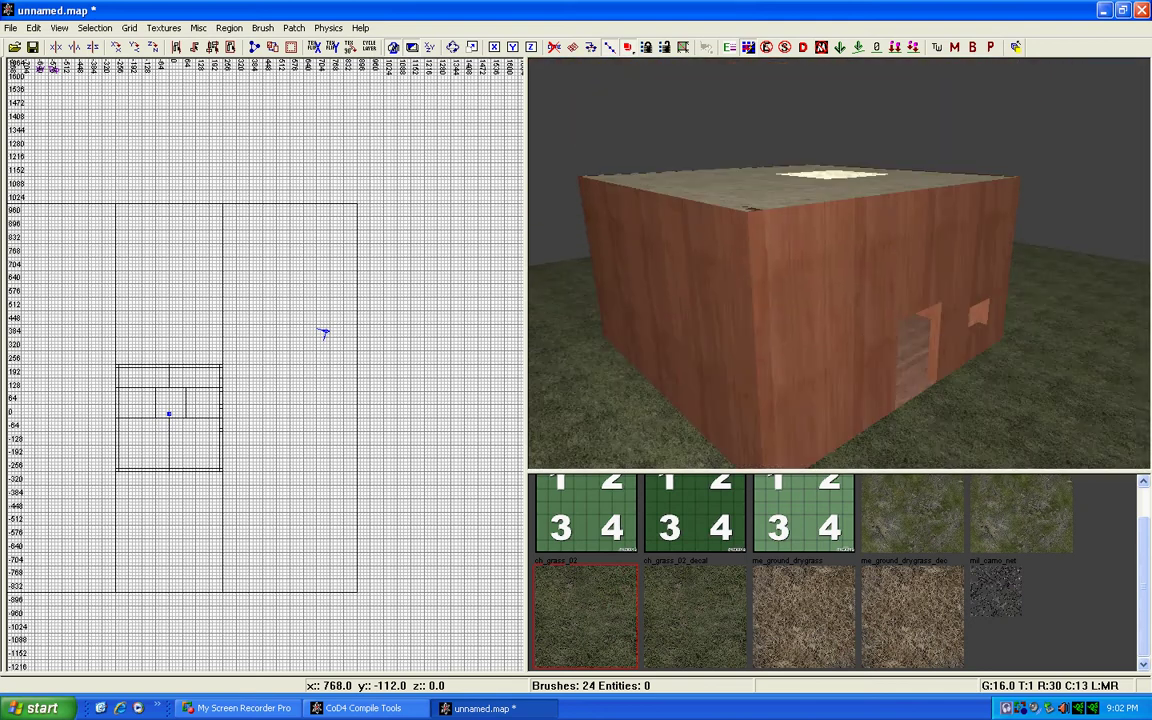
{"action": "key", "text": "ctrl+Tab"}
Step: Stretch the brush in the top view to 1824 x 1872 units over the field
{"action": "scroll", "coordinate": [221, 378], "scroll_direction": "down", "scroll_amount": 2}
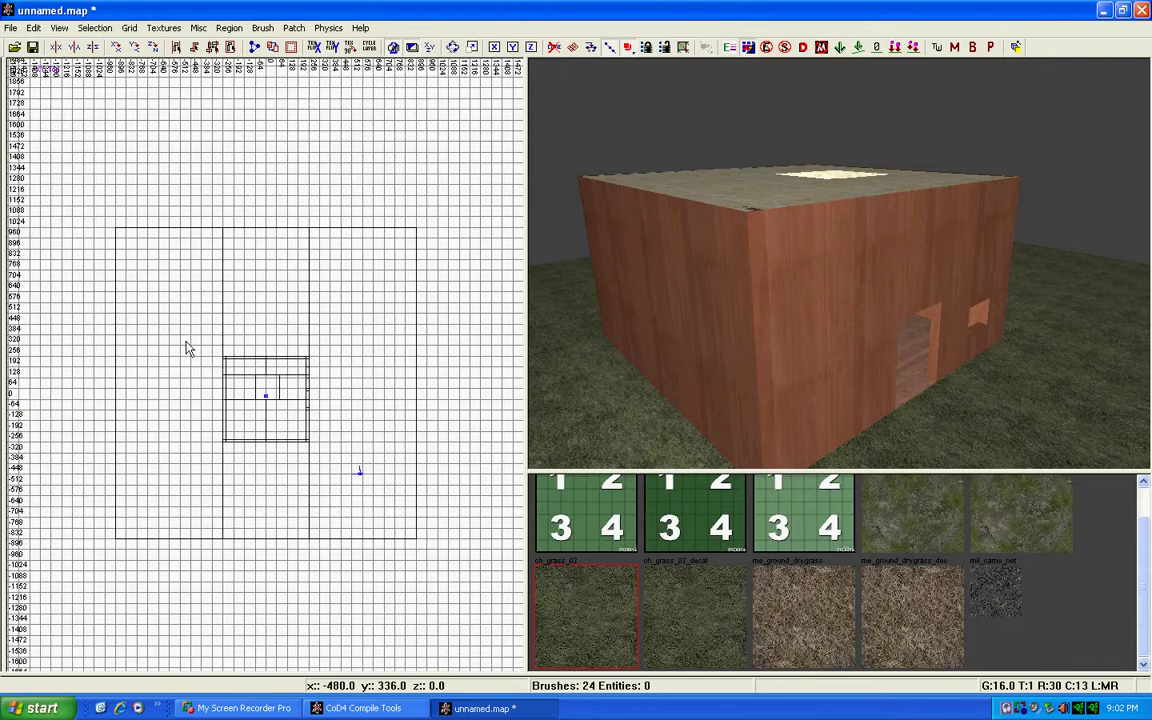
{"action": "scroll", "coordinate": [162, 338], "scroll_direction": "up", "scroll_amount": 1}
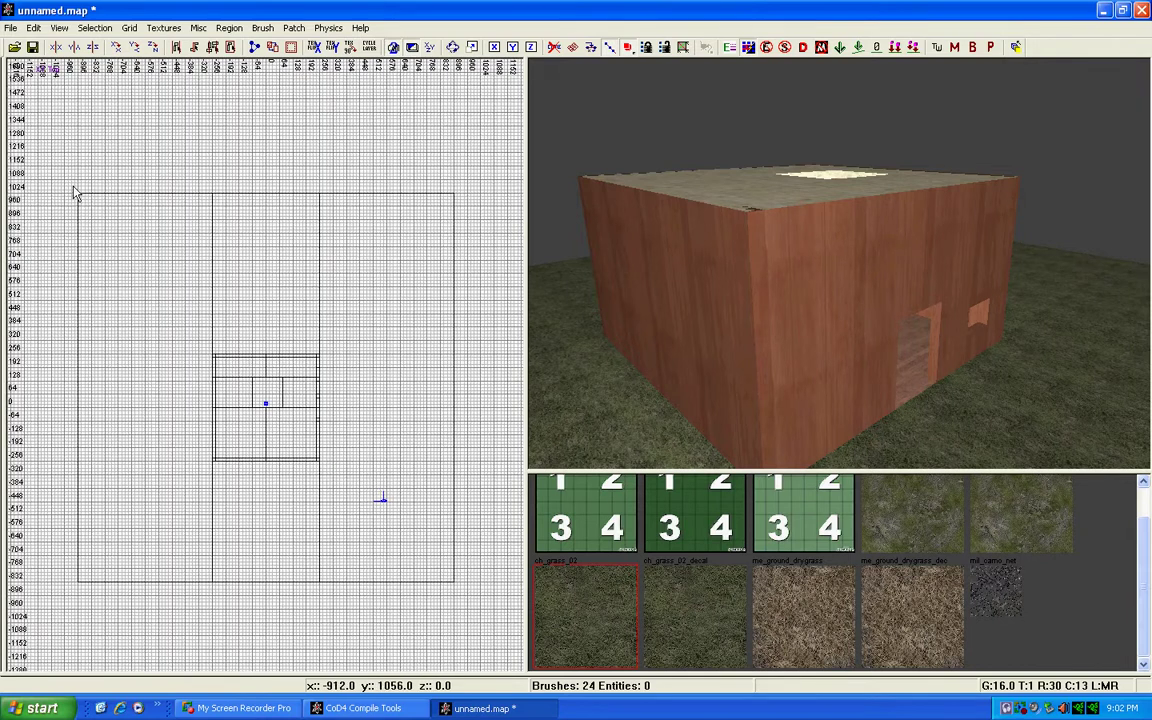
{"action": "right_click_drag", "start_coordinate": [73, 192], "coordinate": [102, 212]}
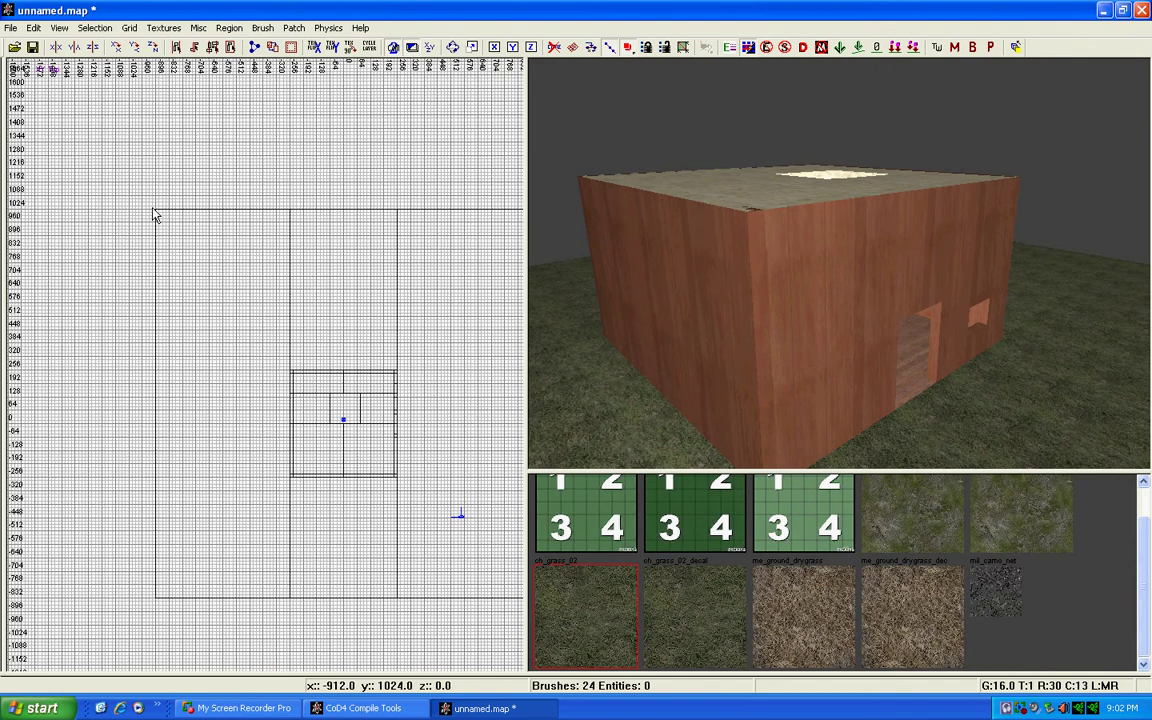
{"action": "left_click_drag", "start_coordinate": [203, 346], "coordinate": [257, 612]}
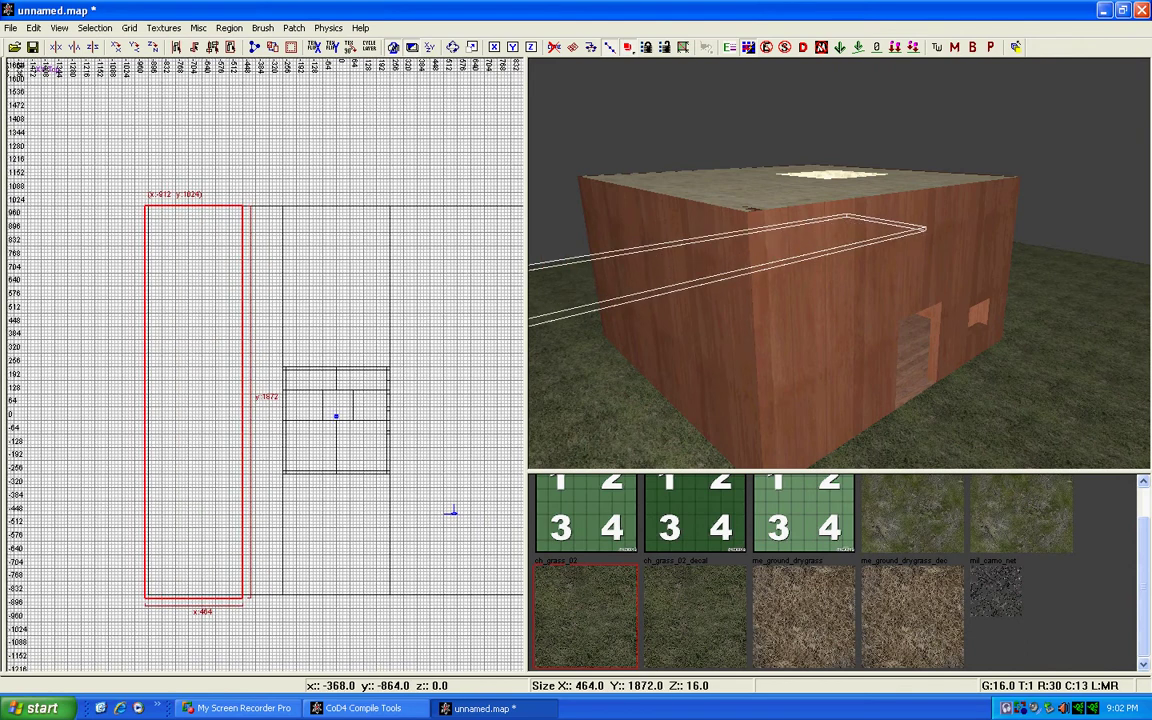
{"action": "right_click_drag", "start_coordinate": [257, 612], "coordinate": [149, 606]}
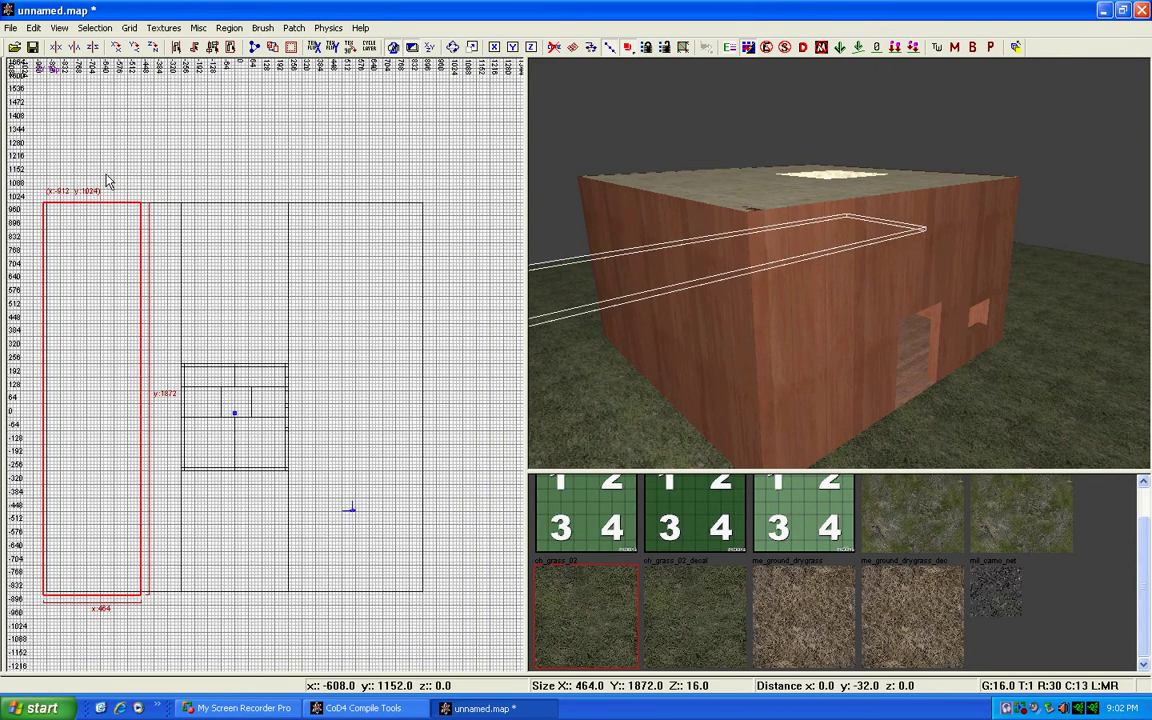
{"action": "left_click_drag", "start_coordinate": [174, 360], "coordinate": [368, 398]}
{"action": "right_click_drag", "start_coordinate": [368, 398], "coordinate": [222, 448]}
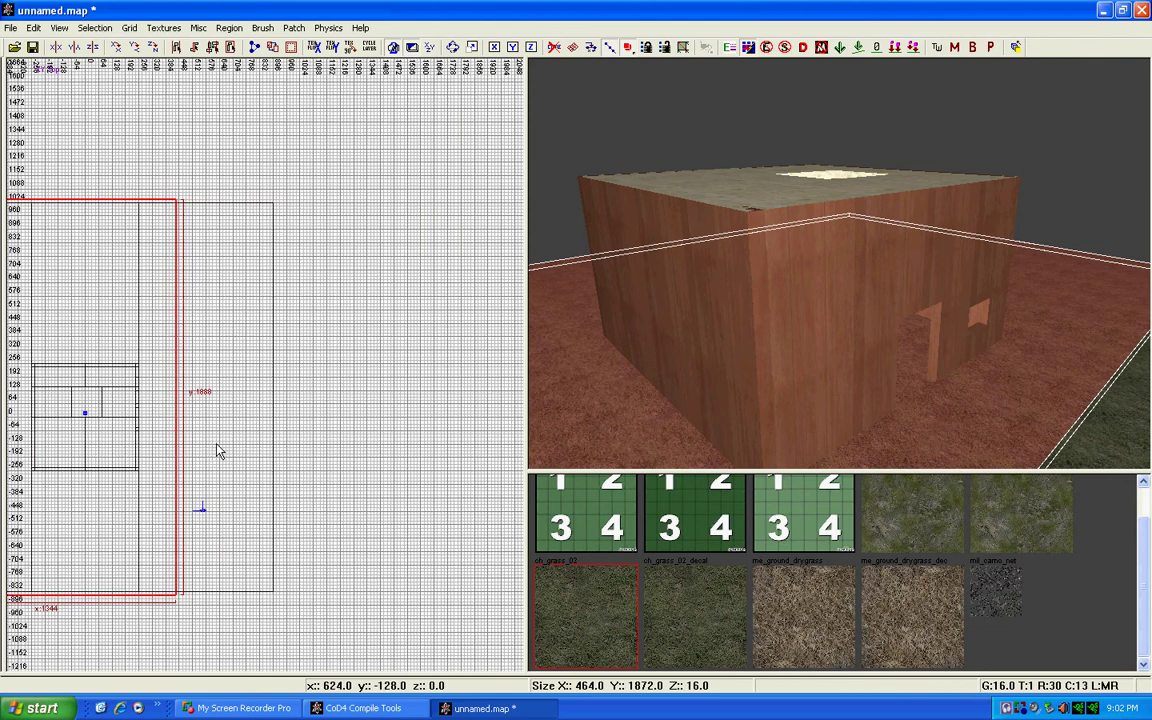
{"action": "mouse_move", "coordinate": [222, 448]}
{"action": "left_mouse_down"}
{"action": "mouse_move", "coordinate": [368, 442]}
{"action": "mouse_move", "coordinate": [355, 444]}
{"action": "left_mouse_up"}
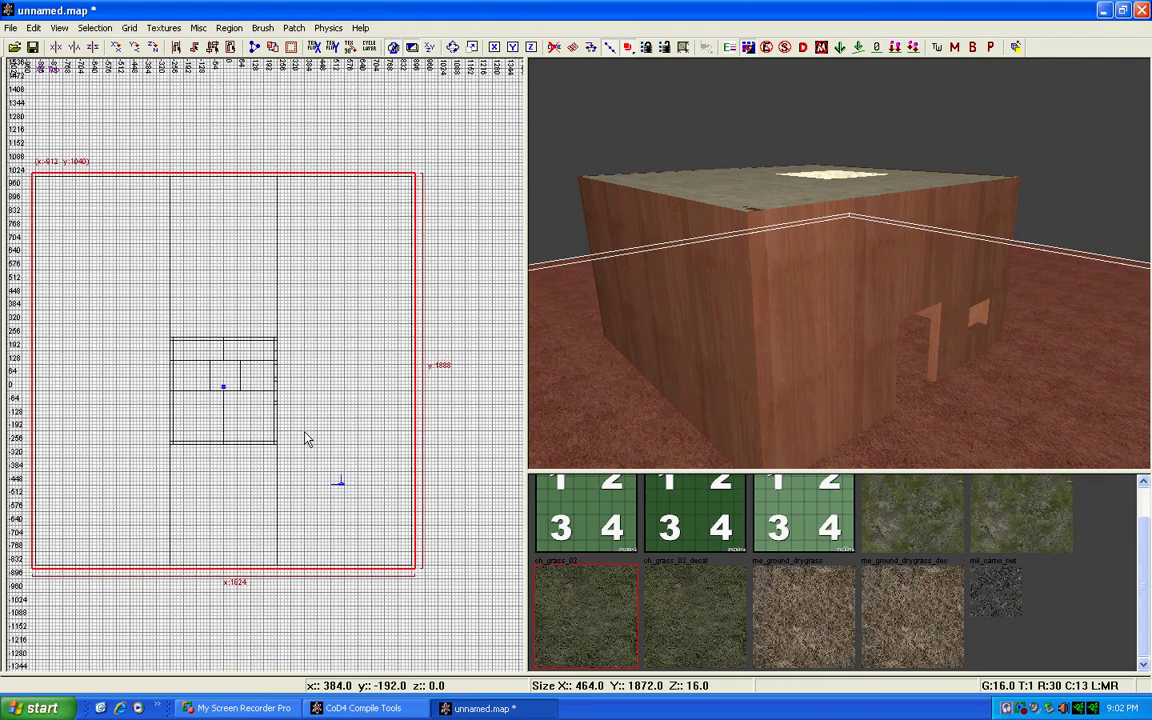
Step: In the front view, extend the brush 16 units down and raise its top well above the shack
{"action": "key", "text": "ctrl+Tab"}
{"action": "scroll", "coordinate": [197, 353], "scroll_direction": "up", "scroll_amount": 3}
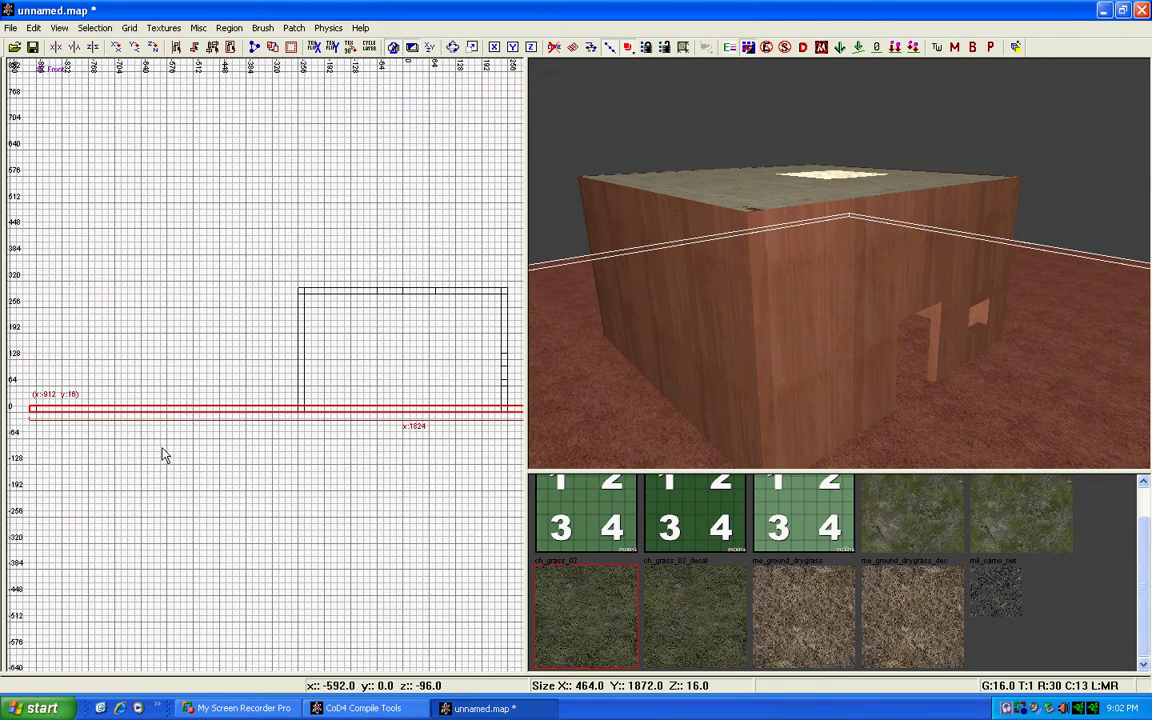
{"action": "left_click_drag", "start_coordinate": [164, 442], "coordinate": [166, 450]}
{"action": "left_click_drag", "start_coordinate": [147, 376], "coordinate": [157, 337]}
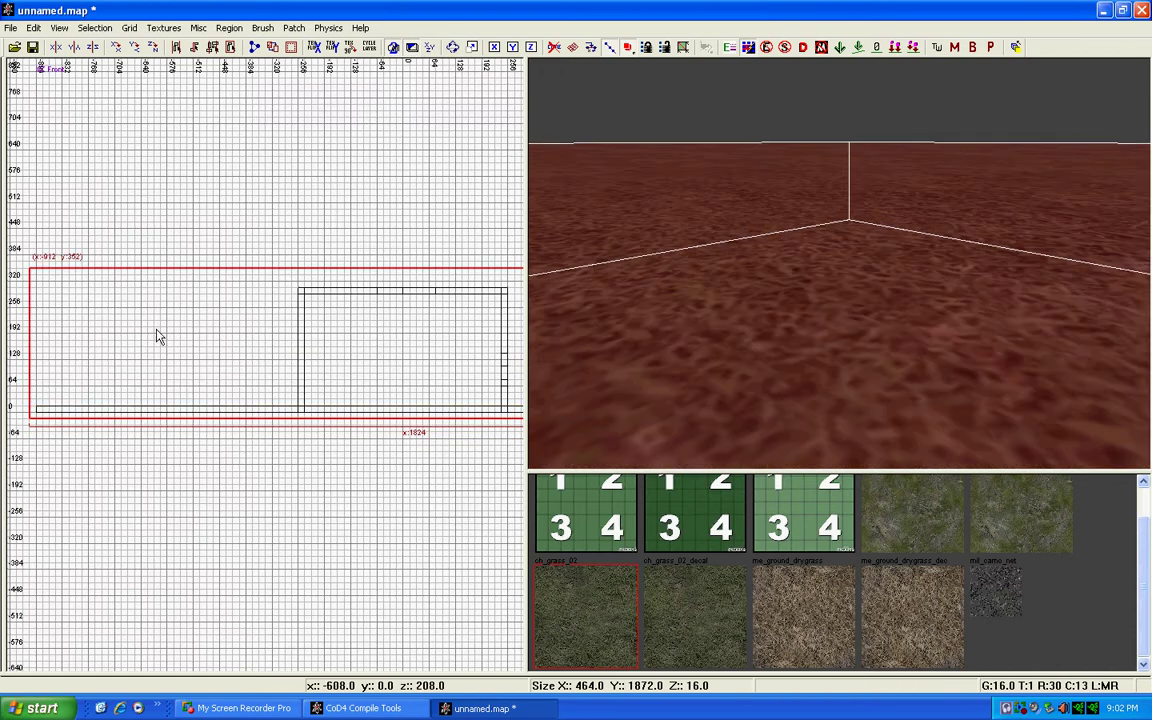
{"action": "mouse_move", "coordinate": [205, 418]}
{"action": "right_mouse_down"}
{"action": "mouse_move", "coordinate": [422, 437]}
{"action": "mouse_move", "coordinate": [375, 430]}
{"action": "right_mouse_up"}
{"action": "right_click_drag", "start_coordinate": [240, 177], "coordinate": [200, 267]}
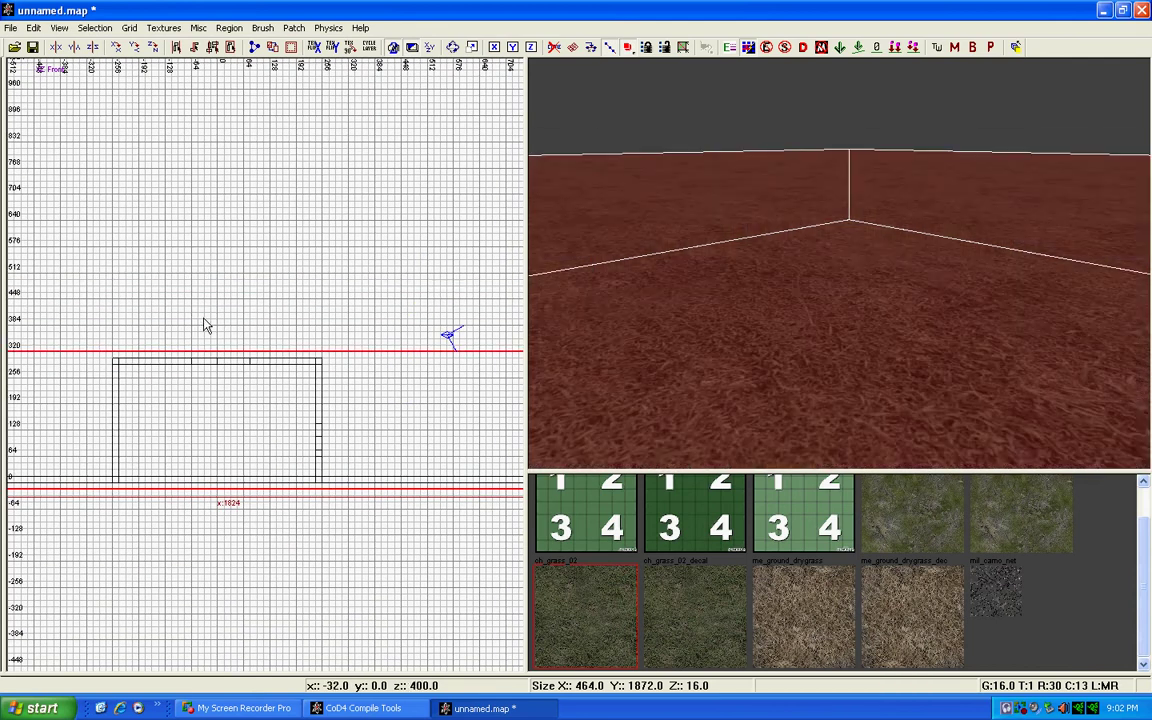
{"action": "key", "text": "Down"}
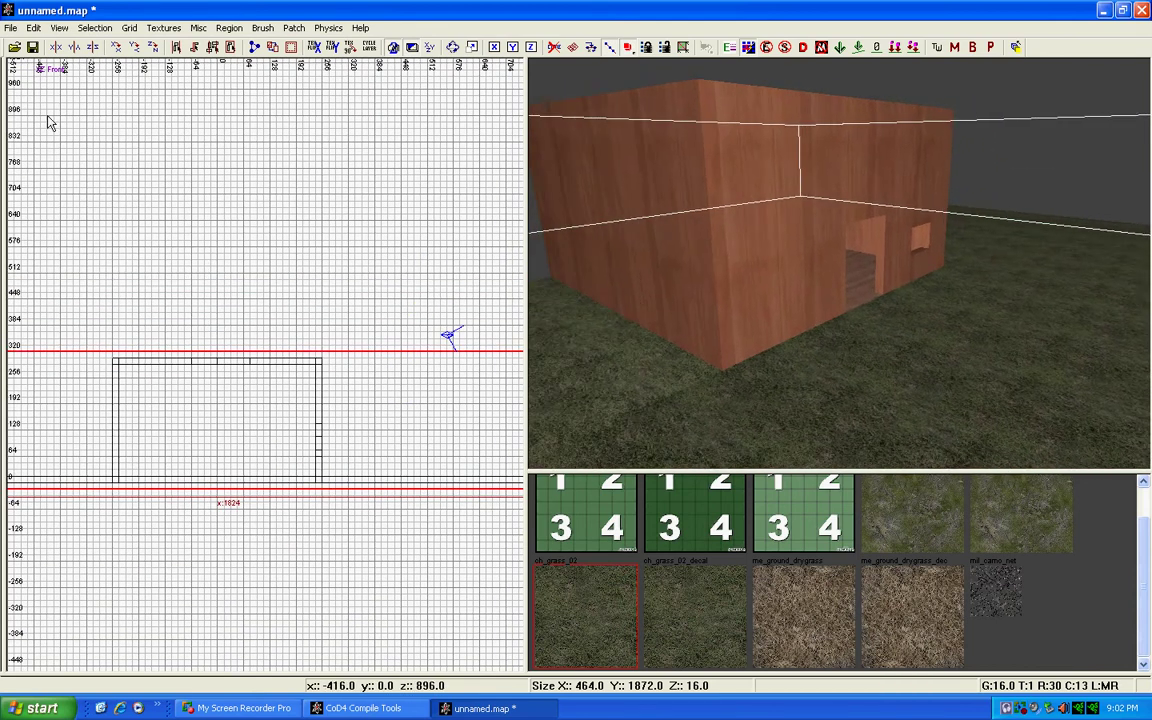
Step: Hollow the big box into separate walls and list the sky textures in the texture browser
{"action": "key", "text": "space"}
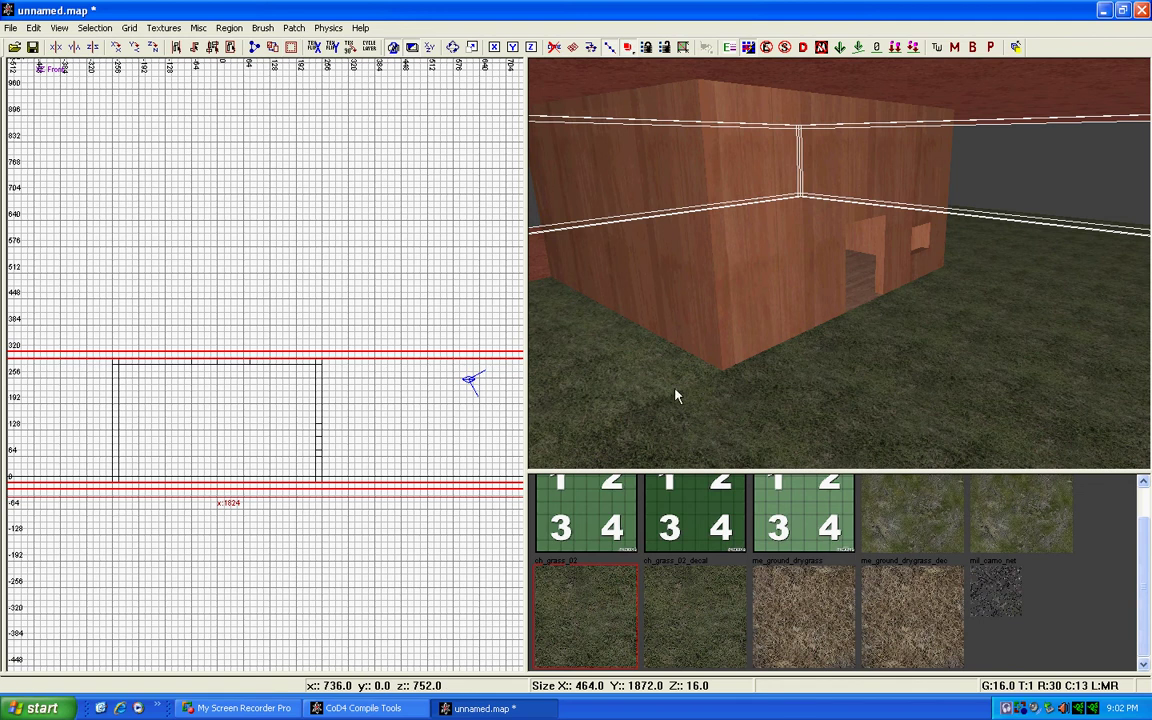
{"action": "key", "text": "u"}
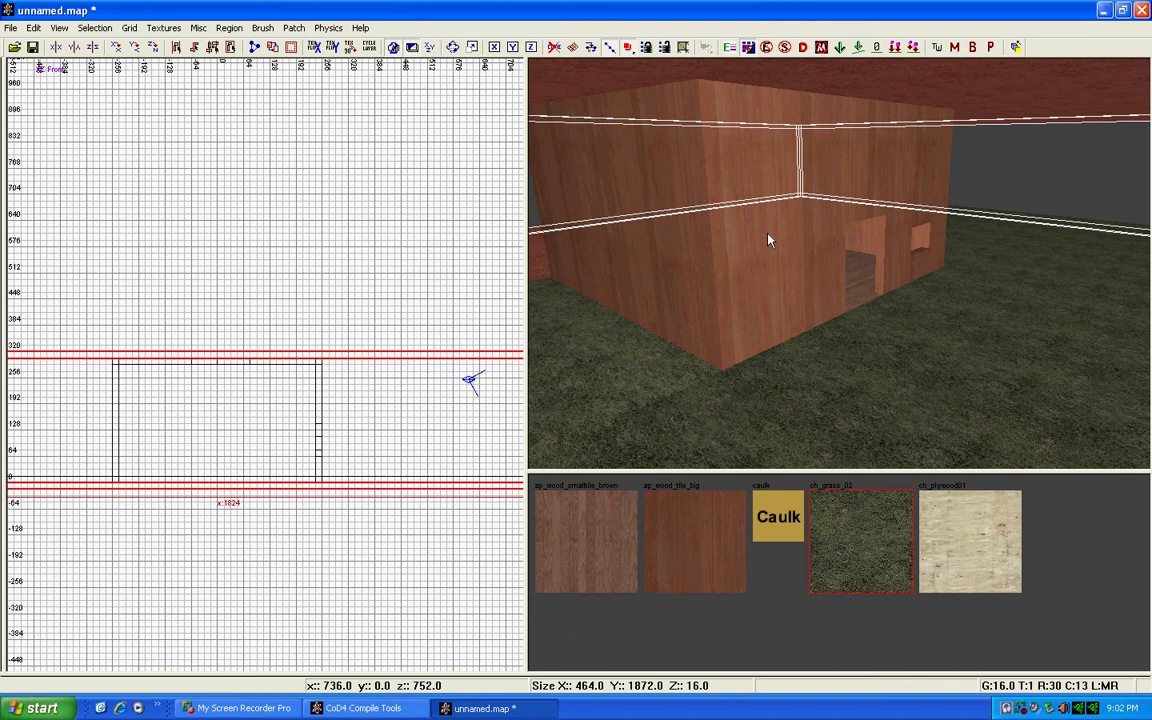
{"action": "left_click", "coordinate": [176, 30]}
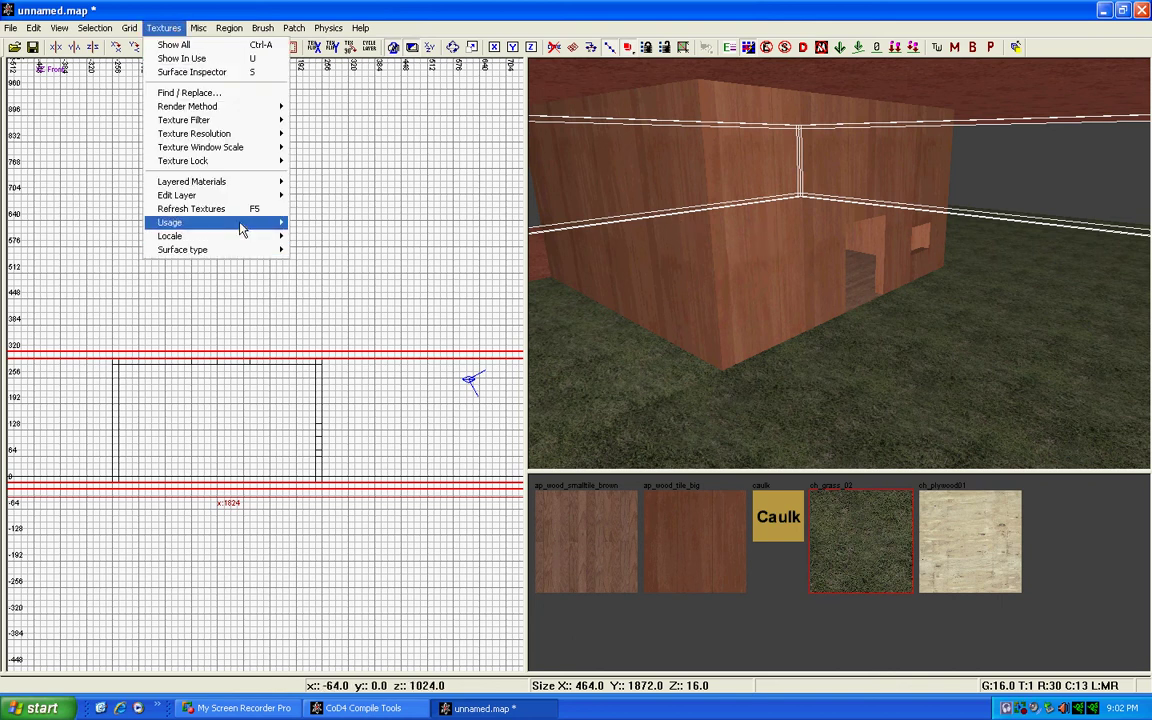
{"action": "mouse_move", "coordinate": [248, 224]}
{"action": "left_click", "coordinate": [330, 574]}
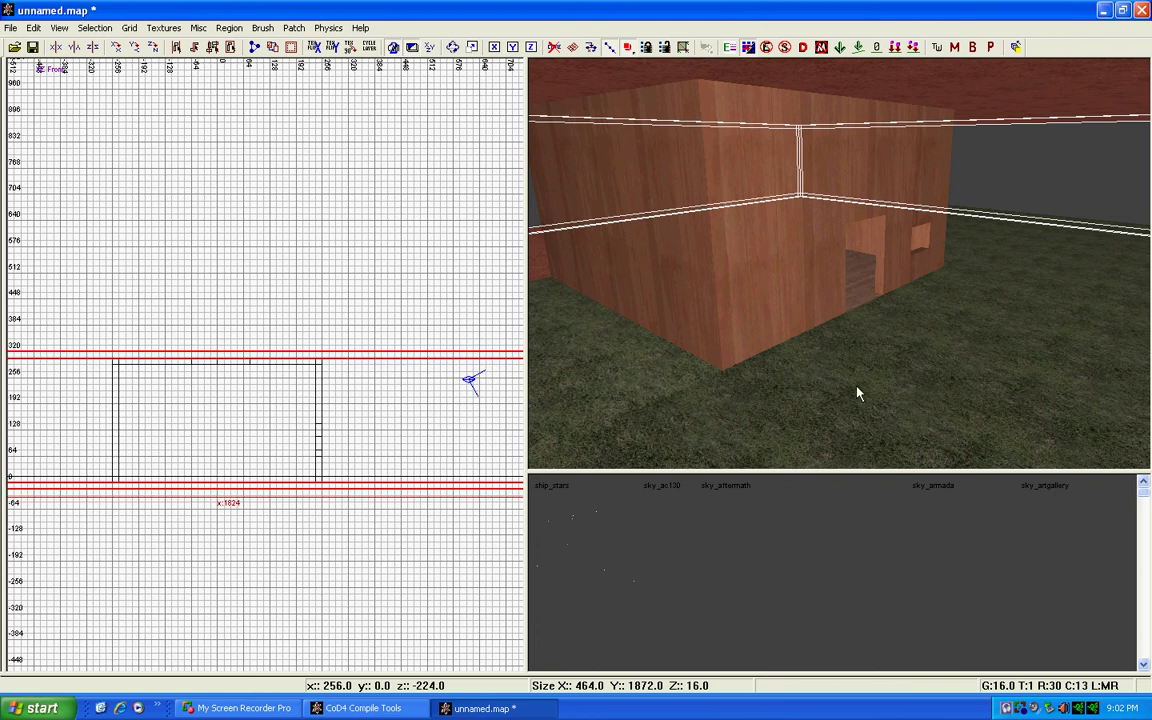
Step: From inside the box in the camera view, select the right wall plus another wall
{"action": "right_click_drag", "start_coordinate": [857, 393], "coordinate": [812, 404]}
{"action": "key", "text": "Escape"}
{"action": "mouse_move", "coordinate": [788, 291]}
{"action": "right_mouse_down"}
{"action": "mouse_move", "coordinate": [887, 193]}
{"action": "mouse_move", "coordinate": [843, 239]}
{"action": "mouse_move", "coordinate": [832, 333]}
{"action": "right_mouse_up"}
{"action": "left_click", "coordinate": [887, 193], "text": "shift"}
{"action": "left_click", "coordinate": [843, 239], "text": "shift"}
{"action": "right_click_drag", "start_coordinate": [849, 380], "coordinate": [789, 352]}
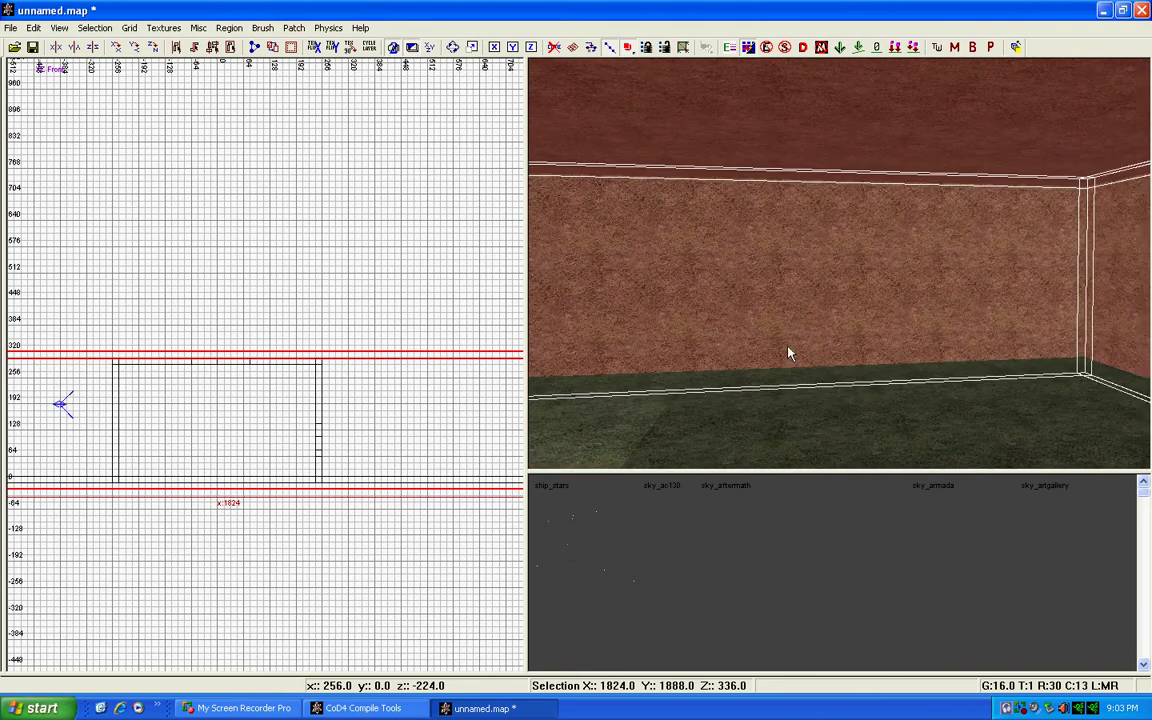
Step: Try sky_aftermath, sky_armada and sky_artgallery textures on the selected walls
{"action": "left_click", "coordinate": [734, 553]}
{"action": "right_click_drag", "start_coordinate": [740, 440], "coordinate": [806, 333]}
{"action": "left_click", "coordinate": [937, 531]}
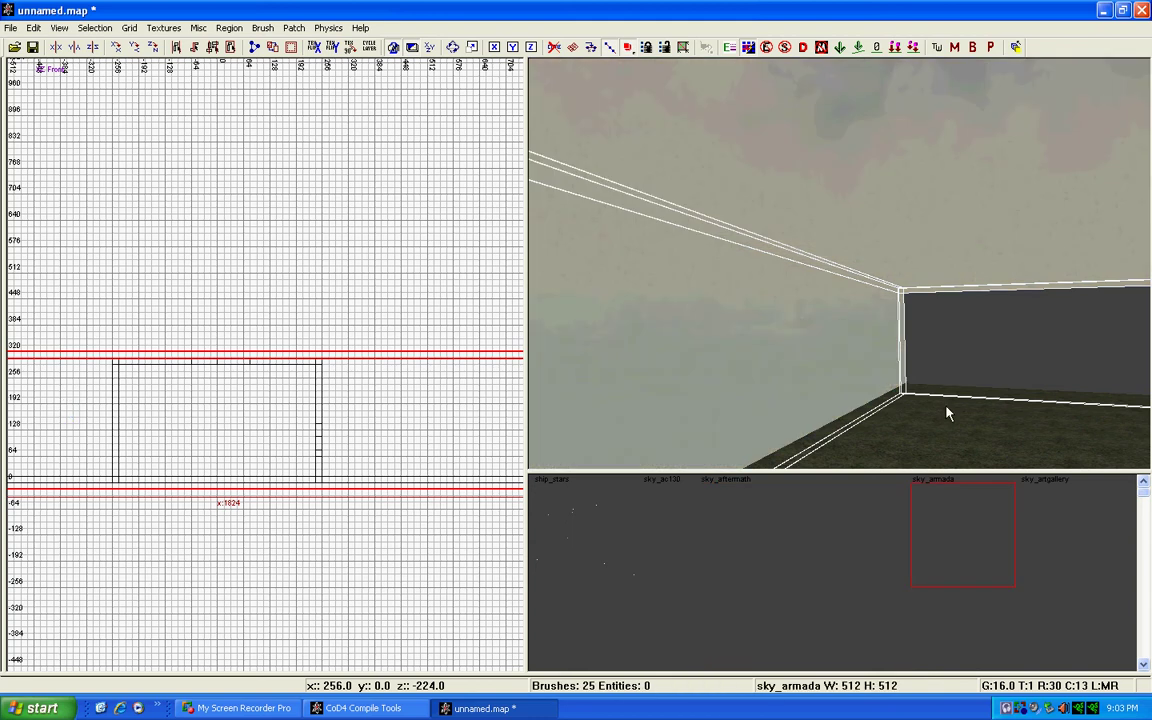
{"action": "left_click", "coordinate": [1037, 529]}
Step: Settle on sky_chechnya for the walls and return the 2D grid to top view
{"action": "scroll", "coordinate": [812, 545], "scroll_direction": "down", "scroll_amount": 5}
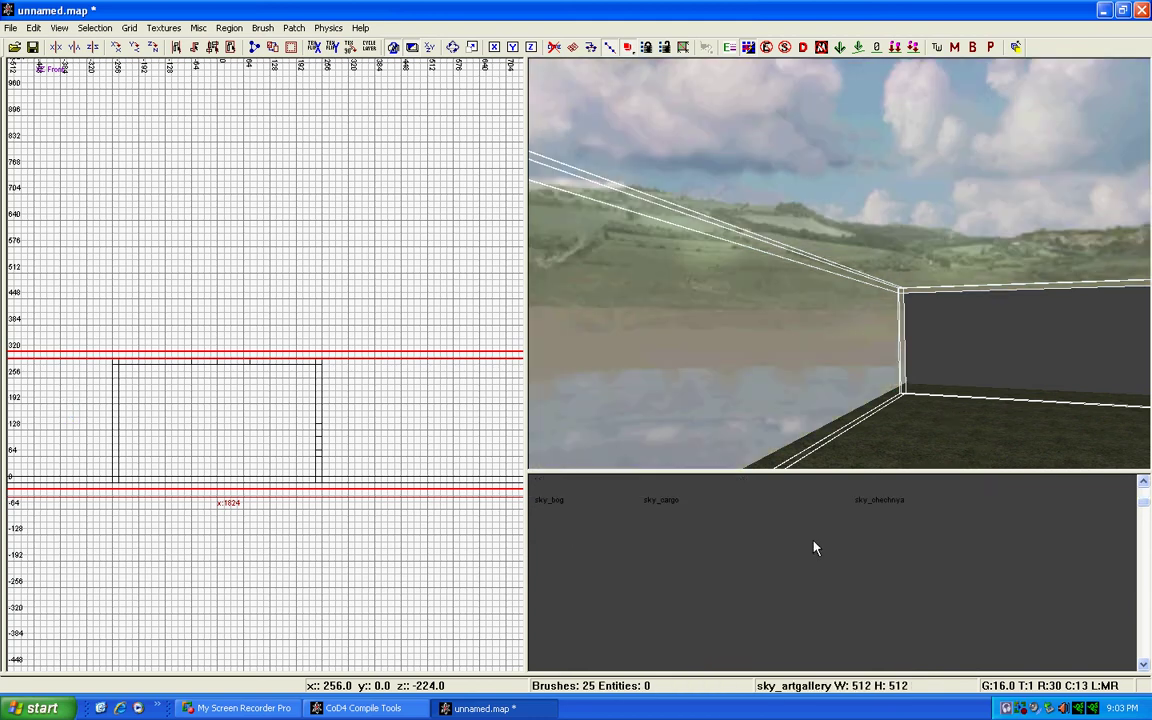
{"action": "scroll", "coordinate": [928, 560], "scroll_direction": "up", "scroll_amount": 3}
{"action": "left_click", "coordinate": [858, 485]}
{"action": "mouse_move", "coordinate": [840, 300]}
{"action": "right_mouse_down"}
{"action": "mouse_move", "coordinate": [869, 381]}
{"action": "mouse_move", "coordinate": [850, 340]}
{"action": "mouse_move", "coordinate": [845, 360]}
{"action": "mouse_move", "coordinate": [830, 335]}
{"action": "right_mouse_up"}
{"action": "scroll", "coordinate": [228, 506], "scroll_direction": "down", "scroll_amount": 2}
{"action": "key", "text": "ctrl+Tab"}
{"action": "key", "text": "ctrl+Tab"}
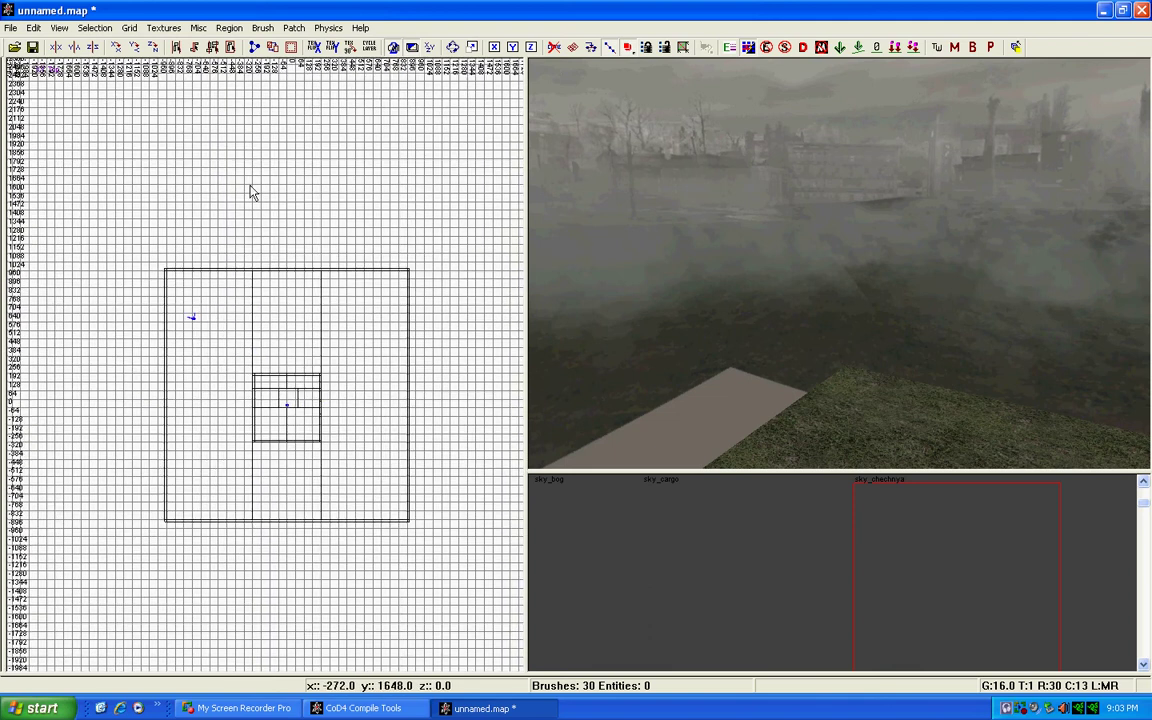
{"action": "mouse_move", "coordinate": [580, 200]}
{"action": "right_mouse_down"}
{"action": "mouse_move", "coordinate": [620, 240]}
{"action": "mouse_move", "coordinate": [707, 278]}
{"action": "mouse_move", "coordinate": [680, 278]}
{"action": "mouse_move", "coordinate": [695, 280]}
{"action": "mouse_move", "coordinate": [667, 262]}
{"action": "right_mouse_up"}
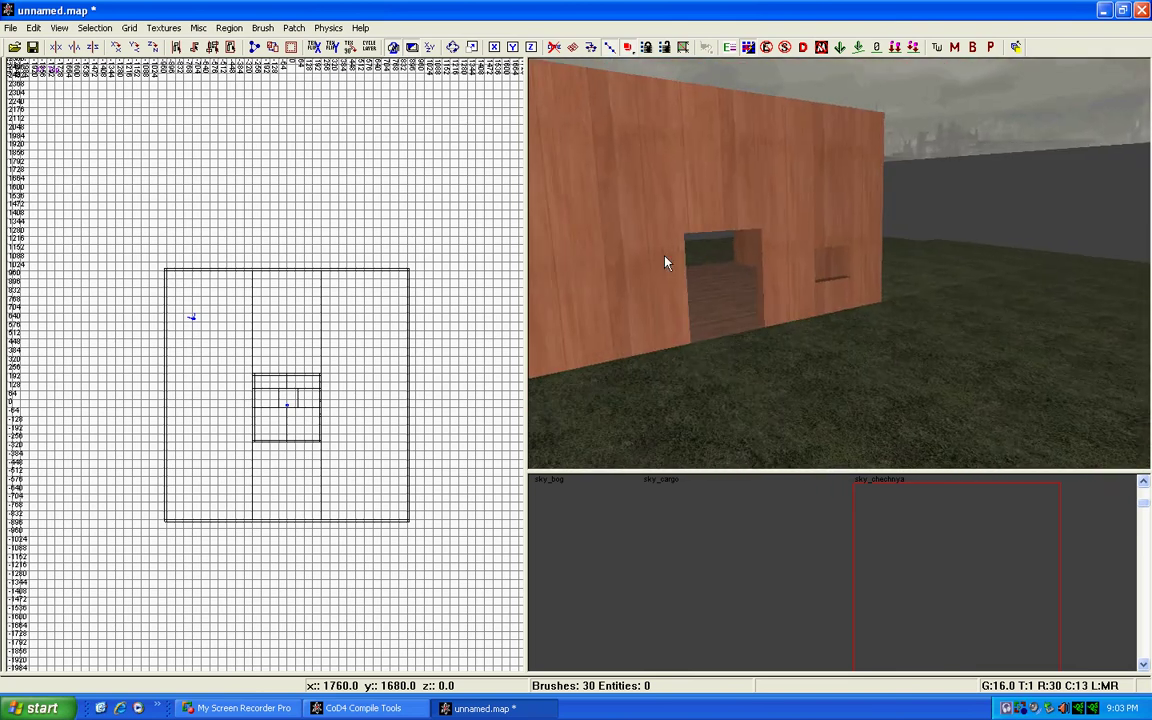